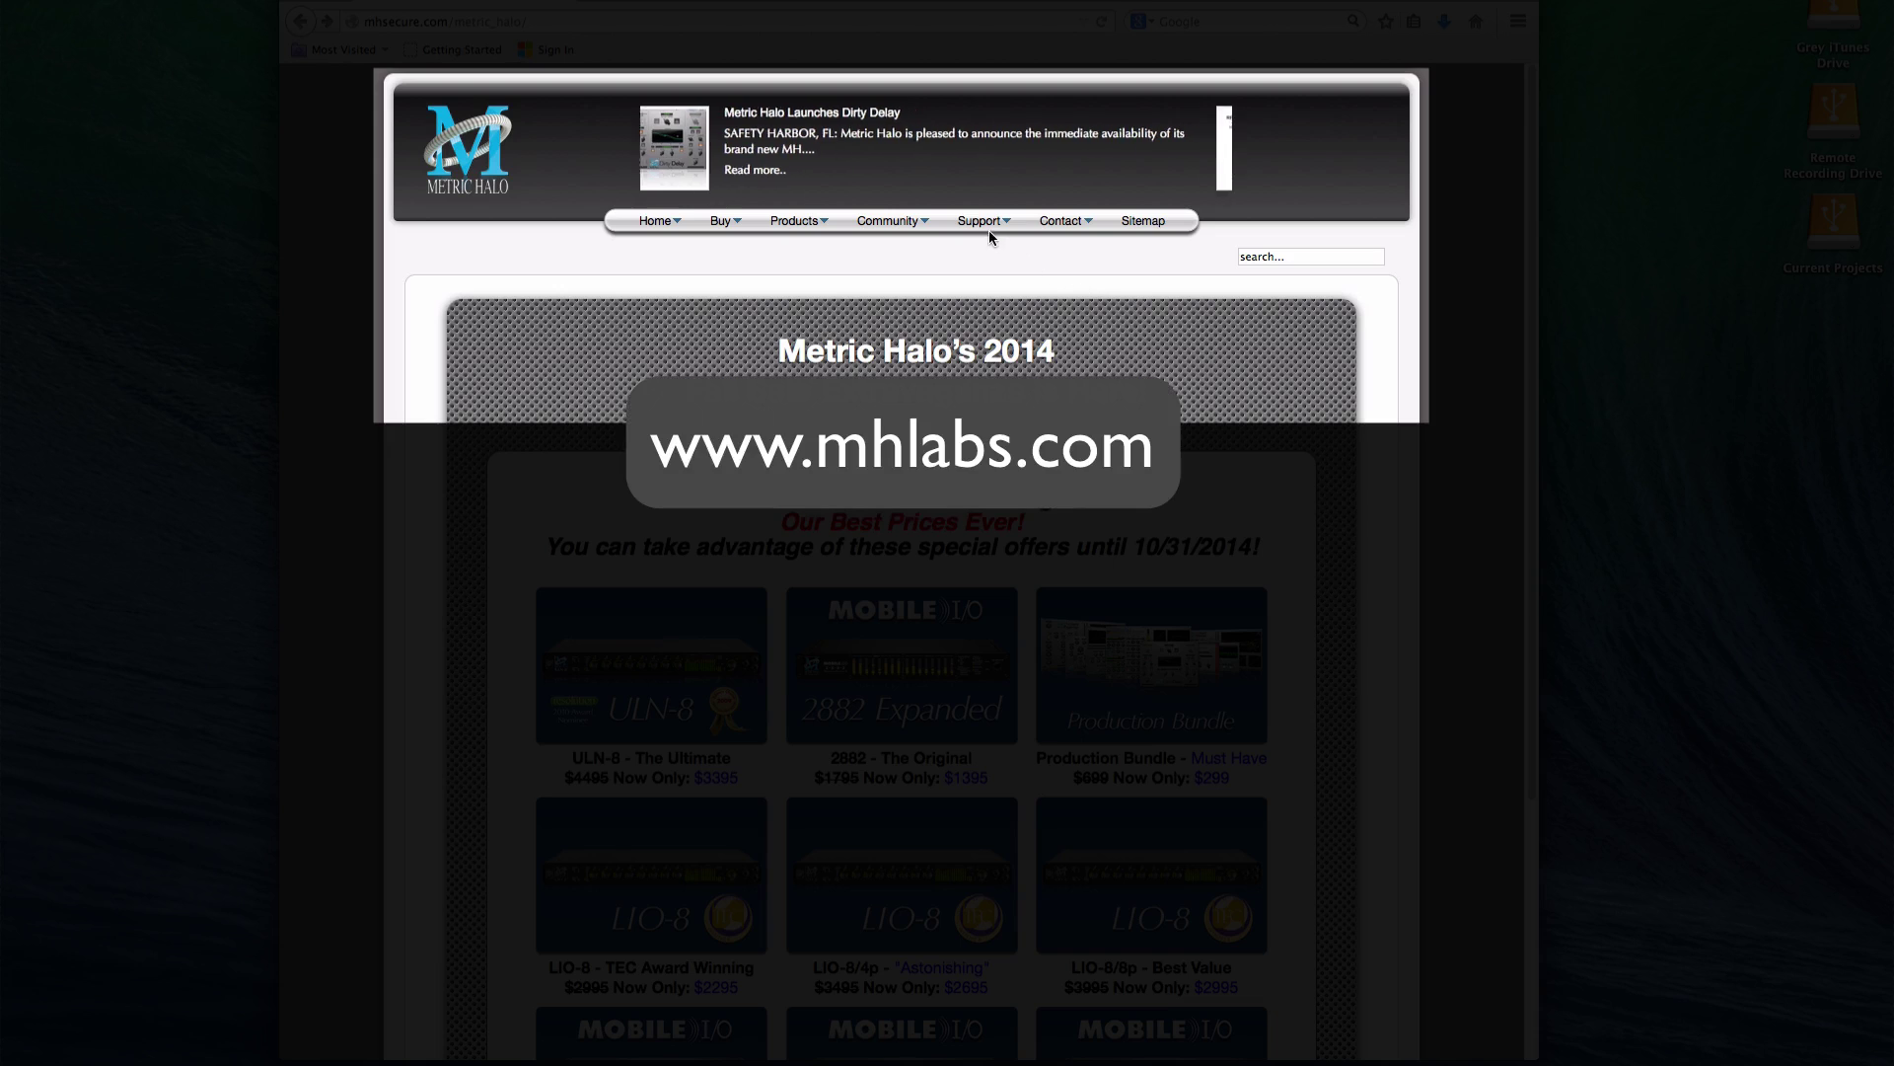
Go to Support > Downloads on mhlabs.com to reach the Production Bundle updaters table.
{"action": "mouse_move", "coordinate": [985, 223]}
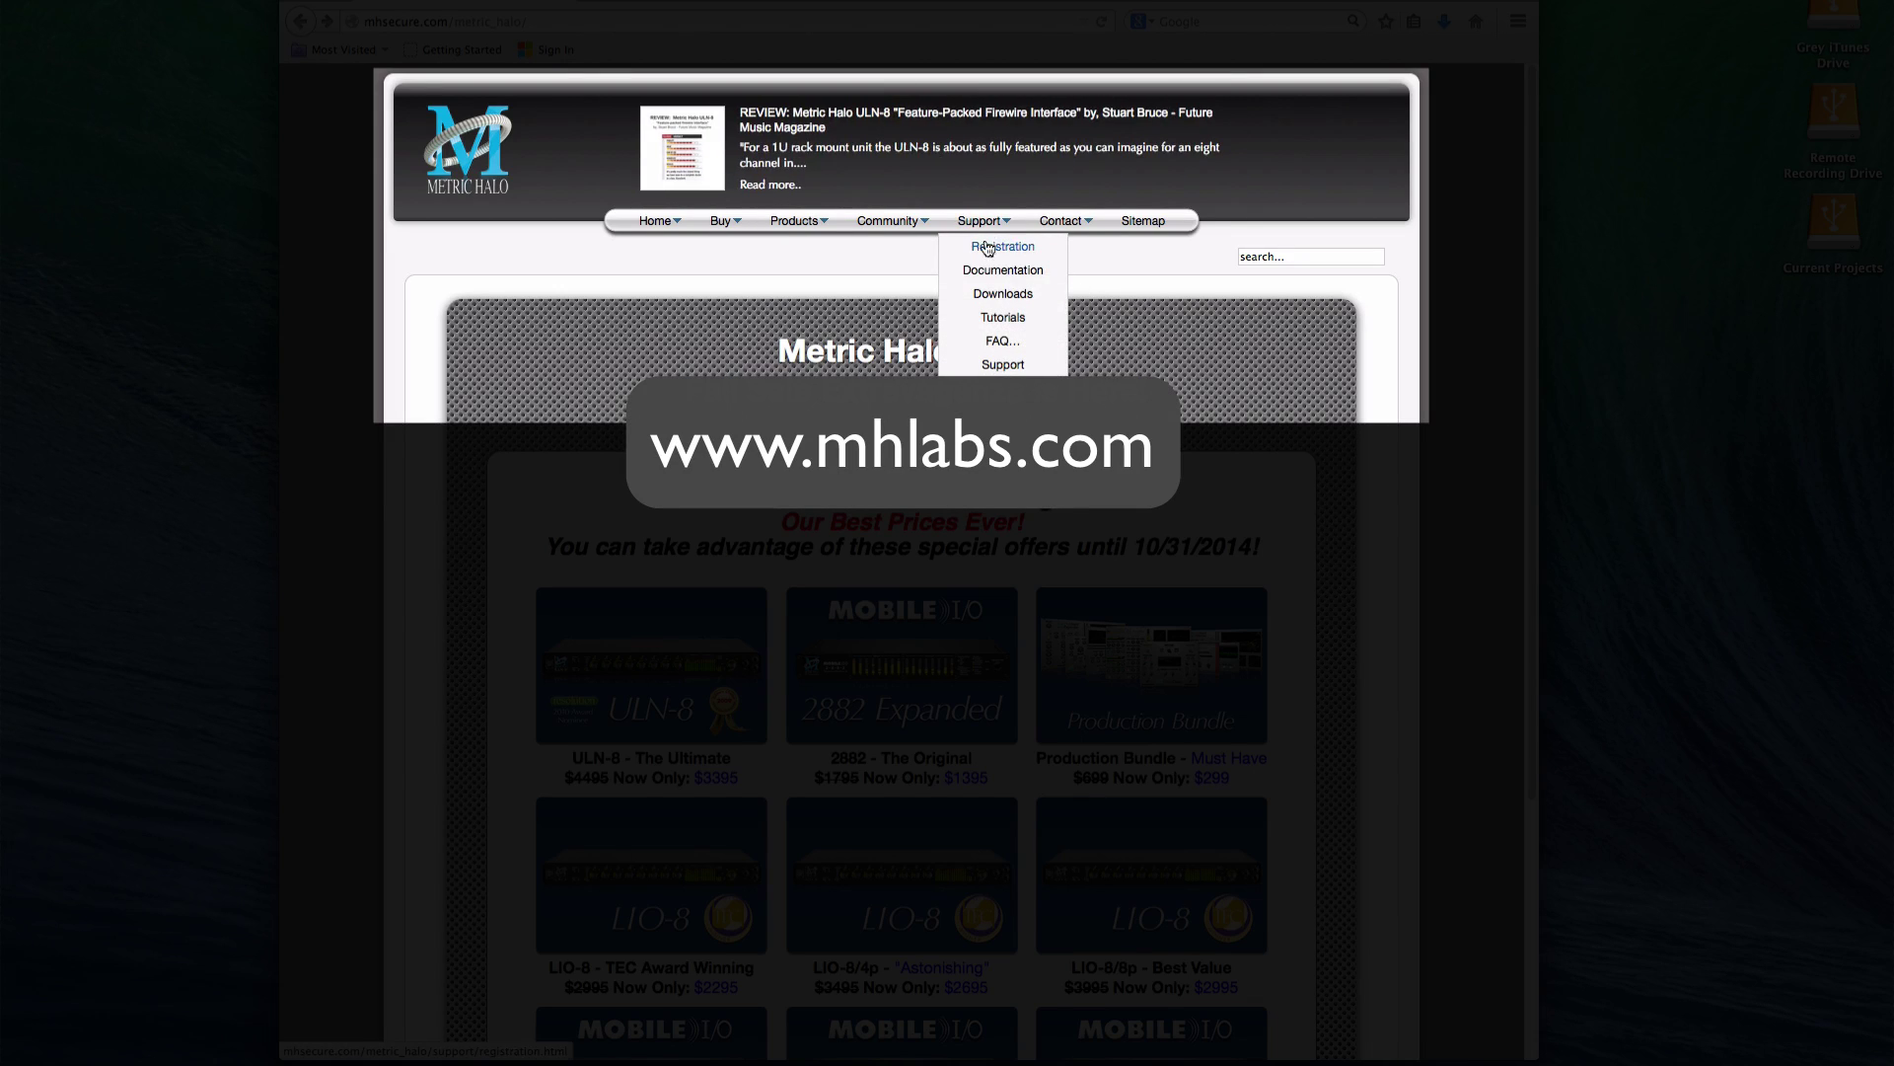
{"action": "left_click", "coordinate": [1003, 293]}
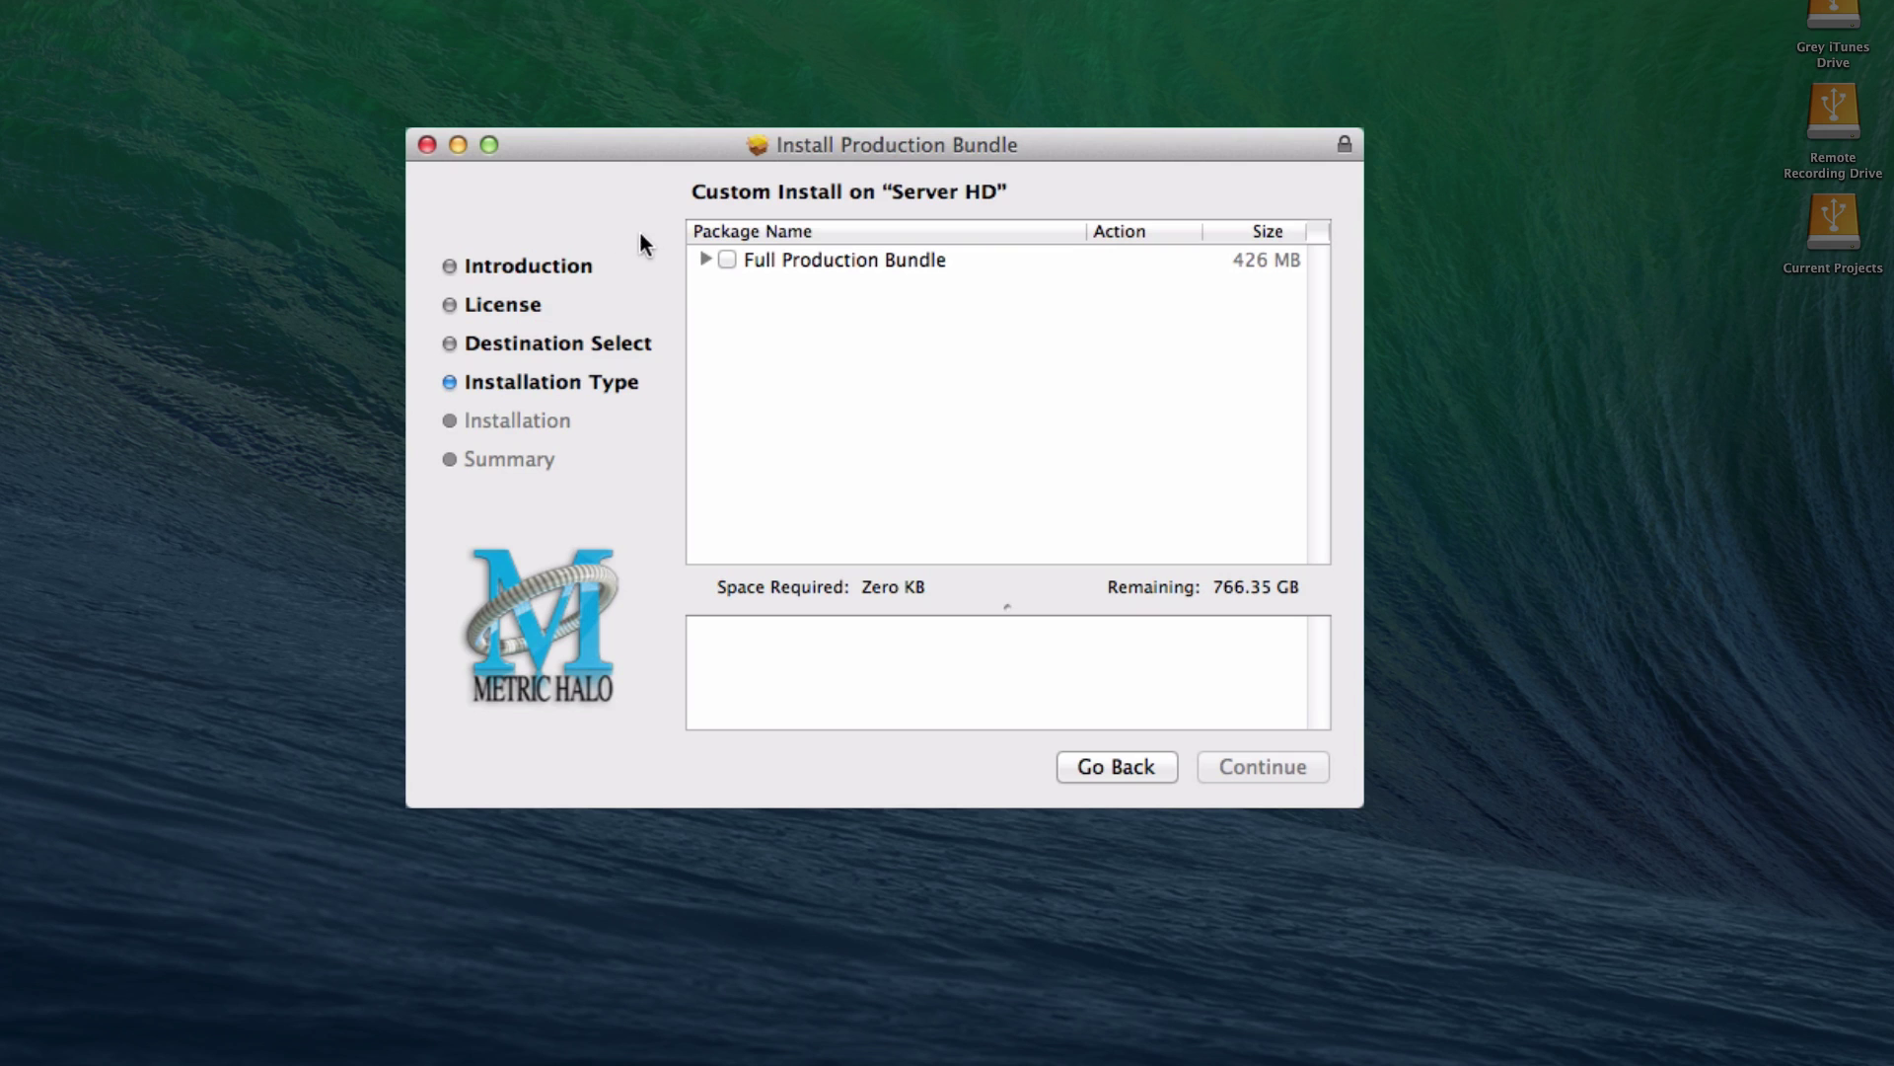
Select just the ChannelStrip item under Full Production Bundle > Audio Unit.
{"action": "left_click", "coordinate": [705, 258]}
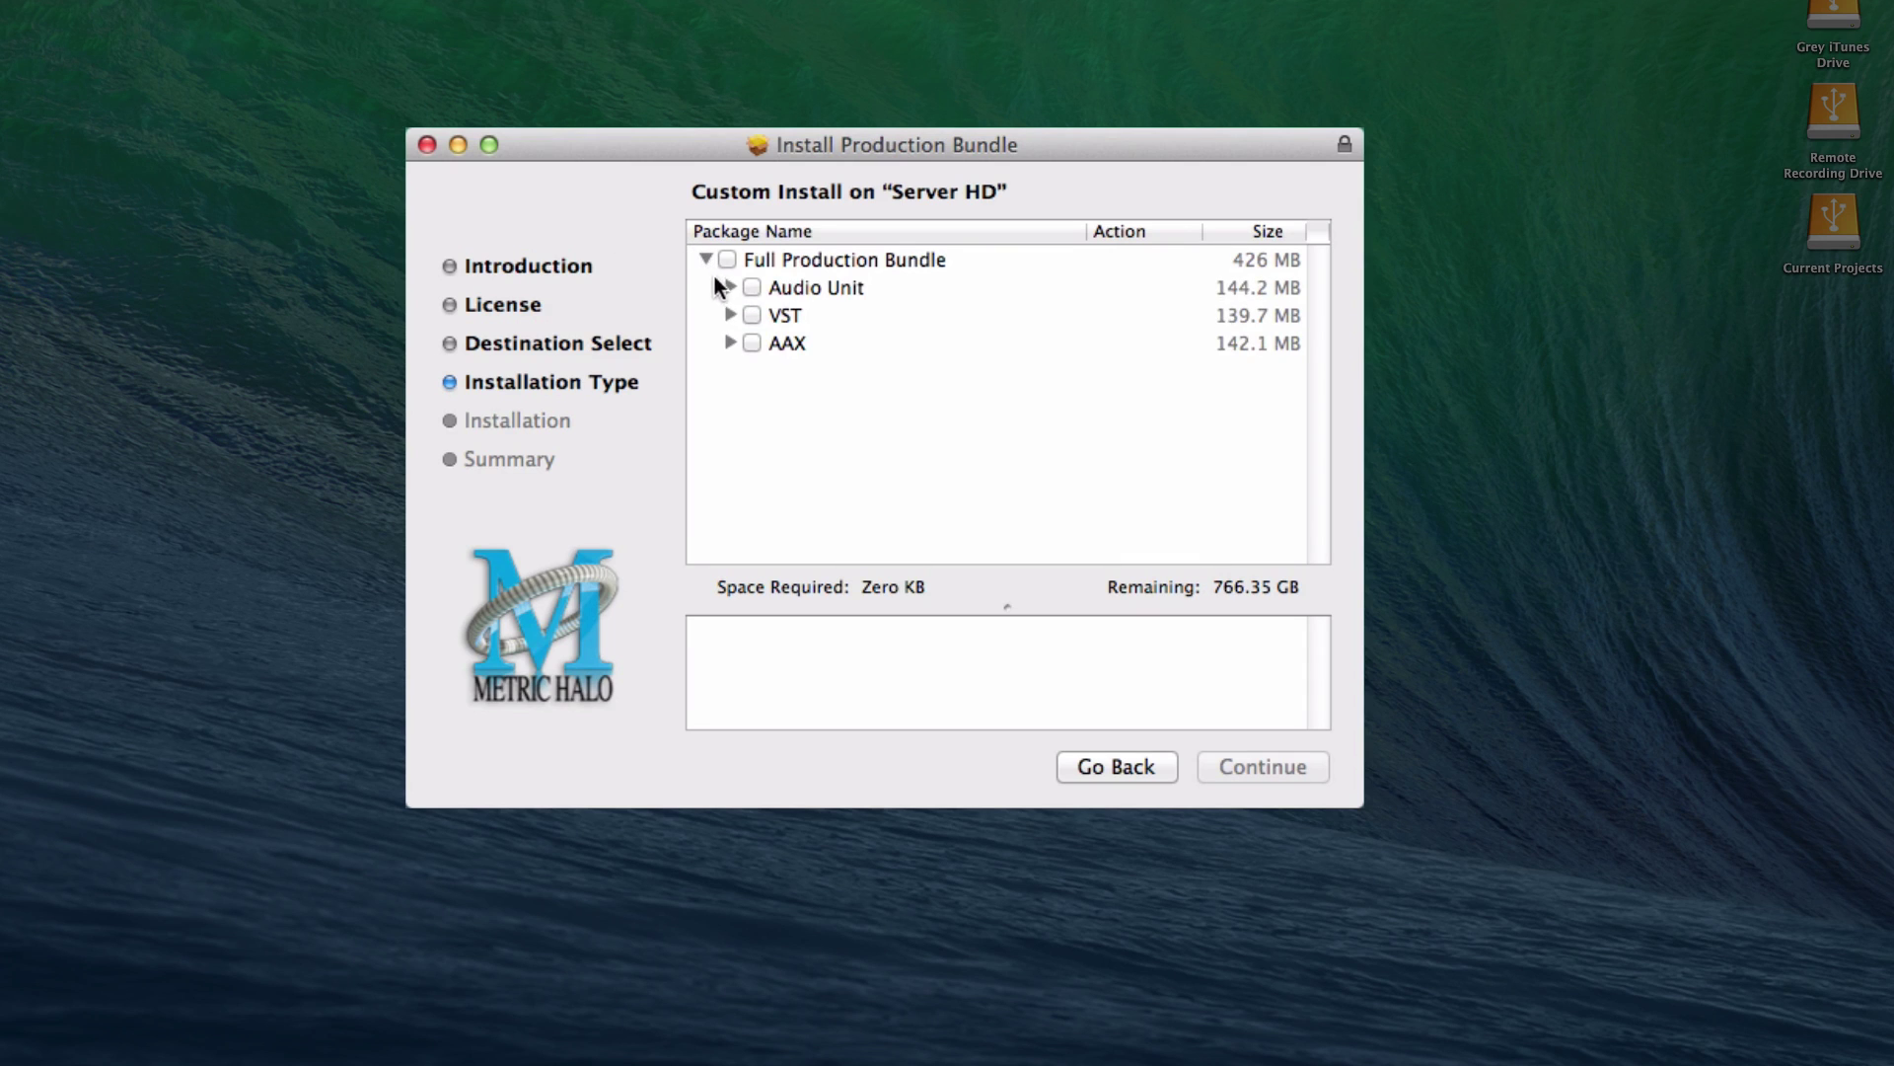
{"action": "left_click", "coordinate": [731, 287]}
{"action": "left_click", "coordinate": [776, 315]}
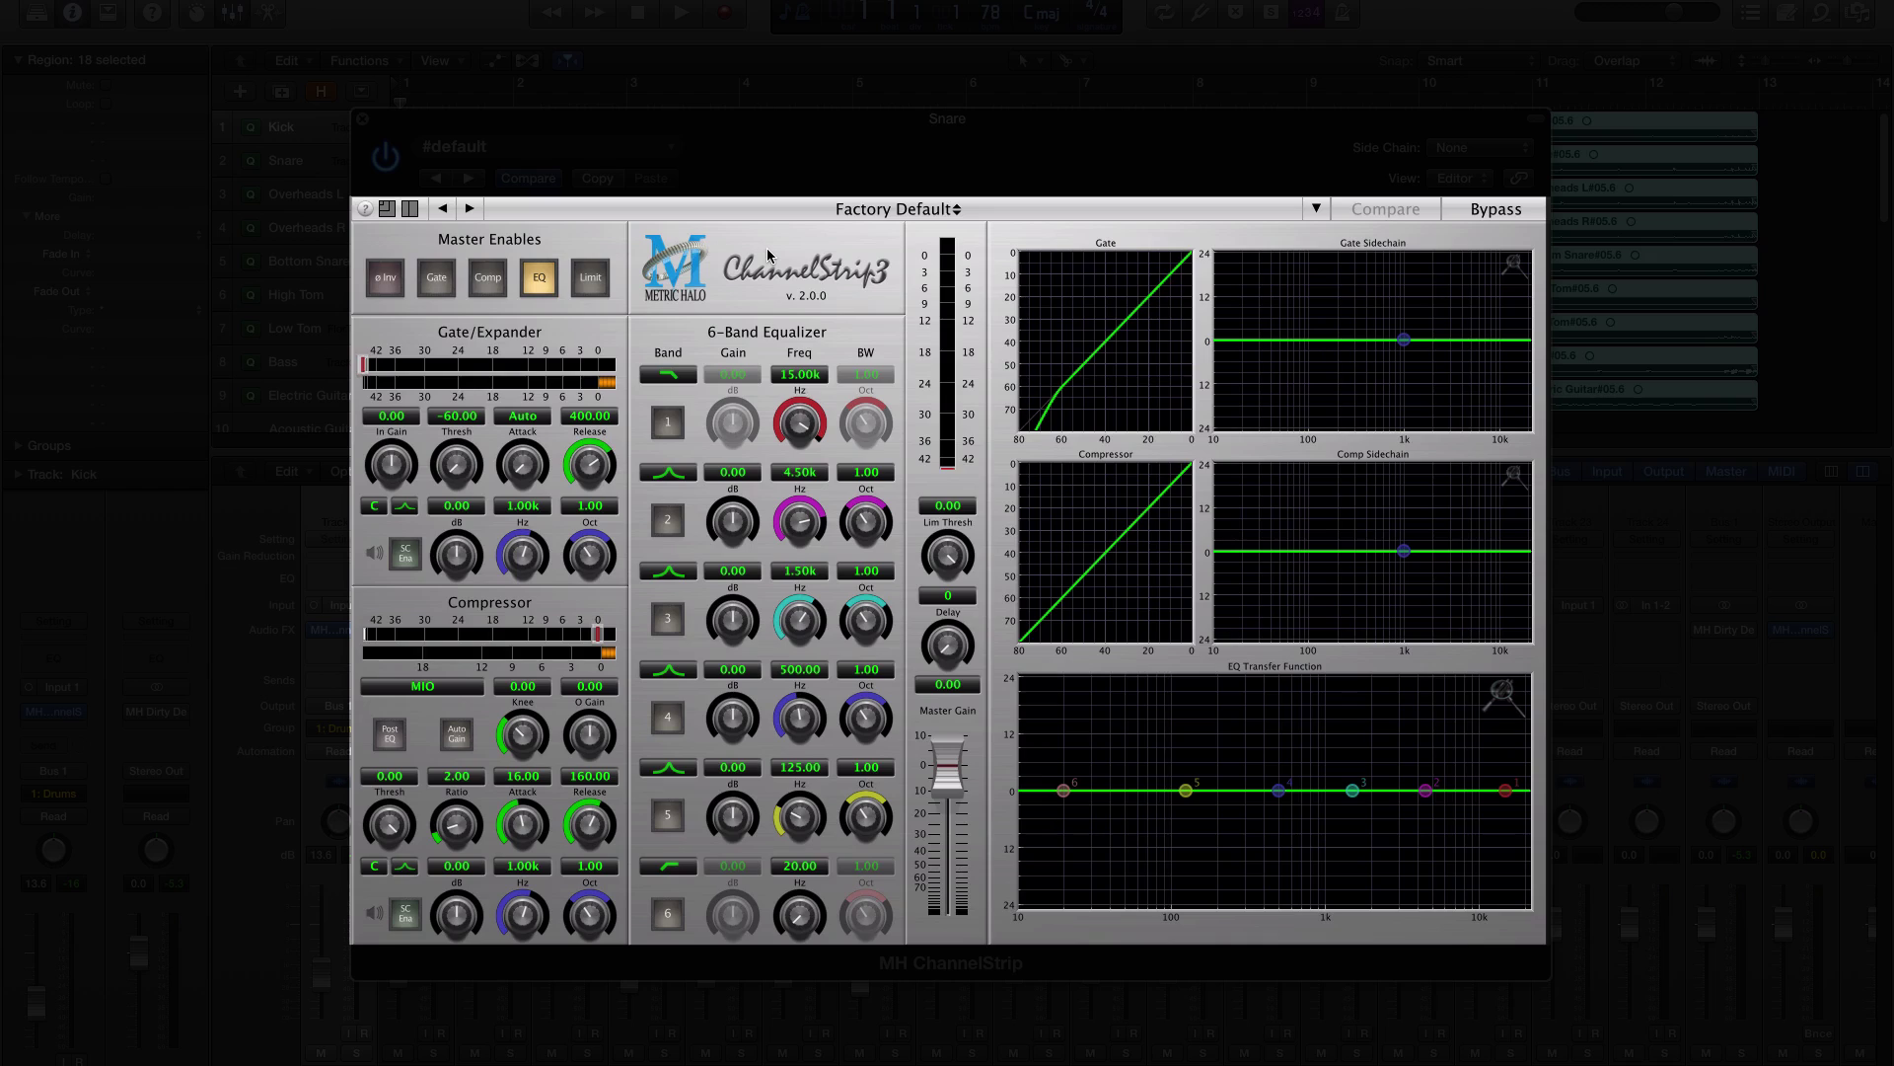
Start playback and load the Snare 3 drum factory preset in ChannelStrip.
{"action": "key", "text": "space"}
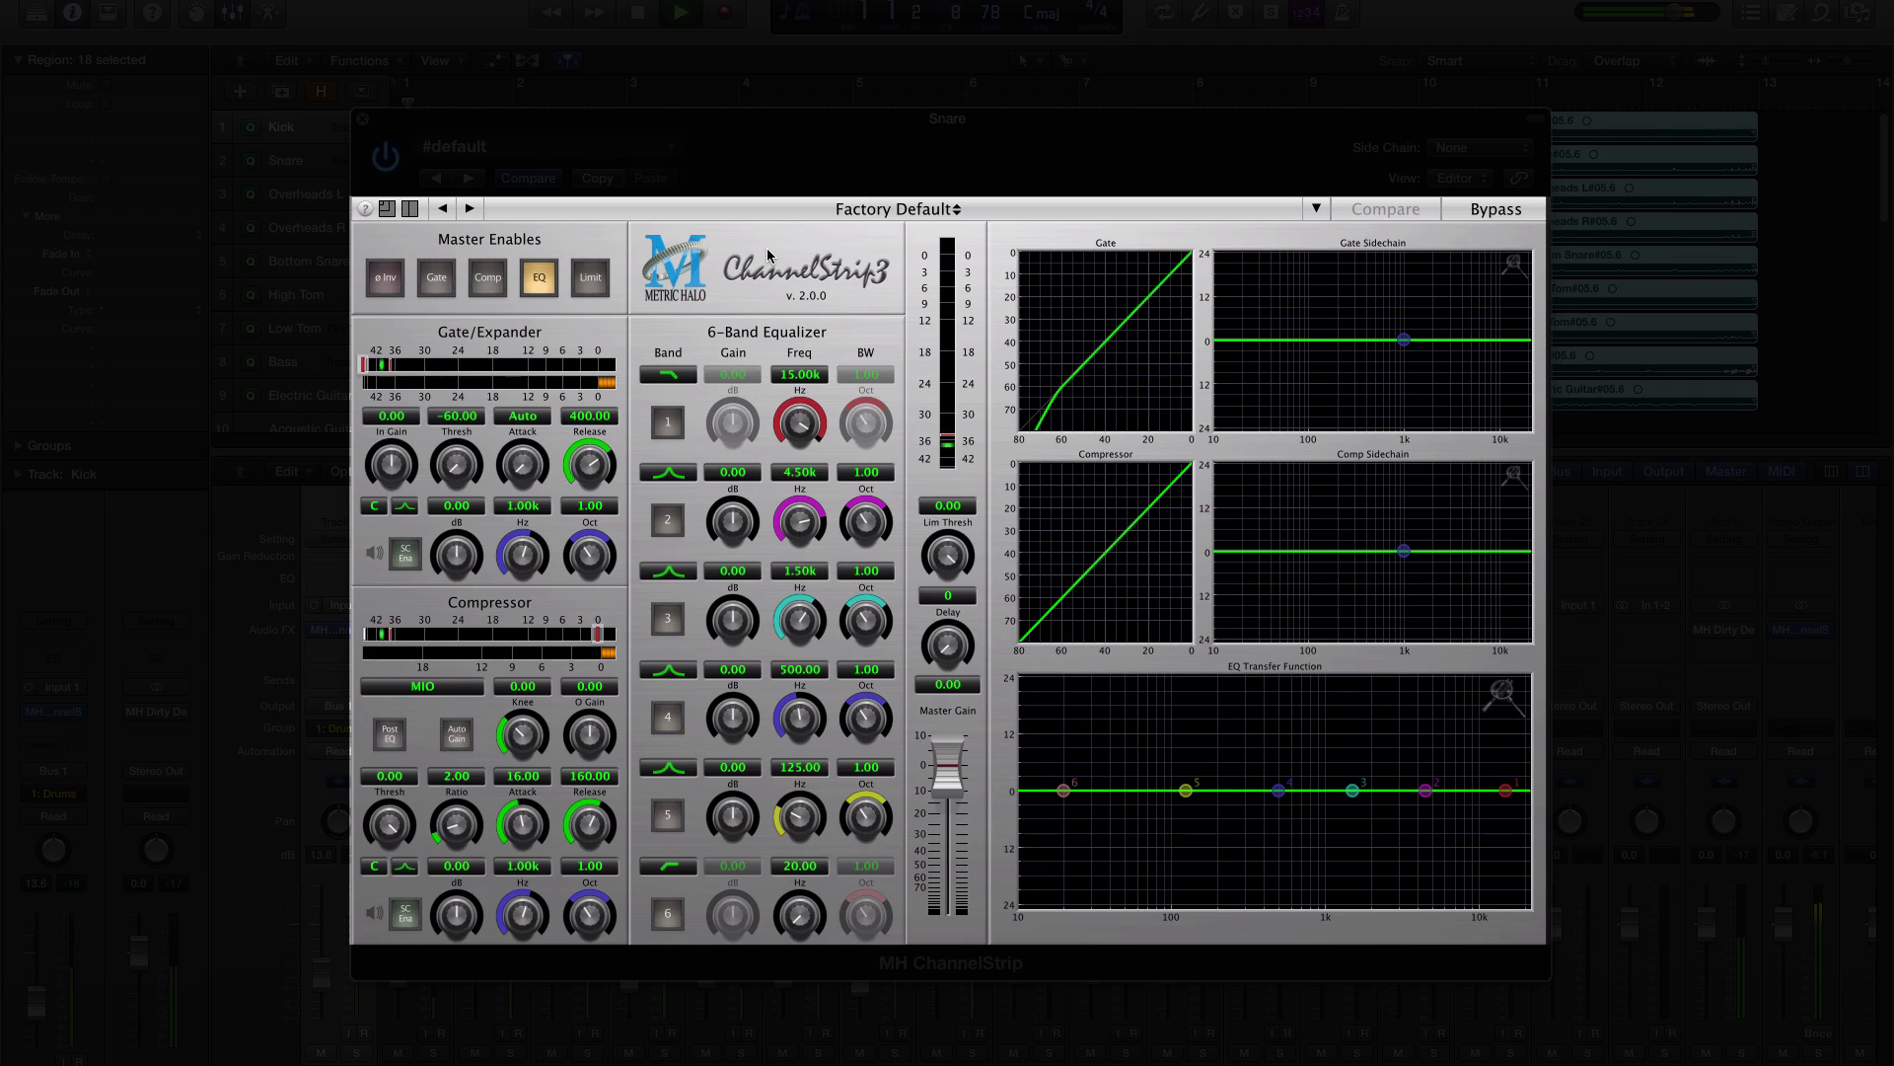
{"action": "left_click", "coordinate": [857, 215]}
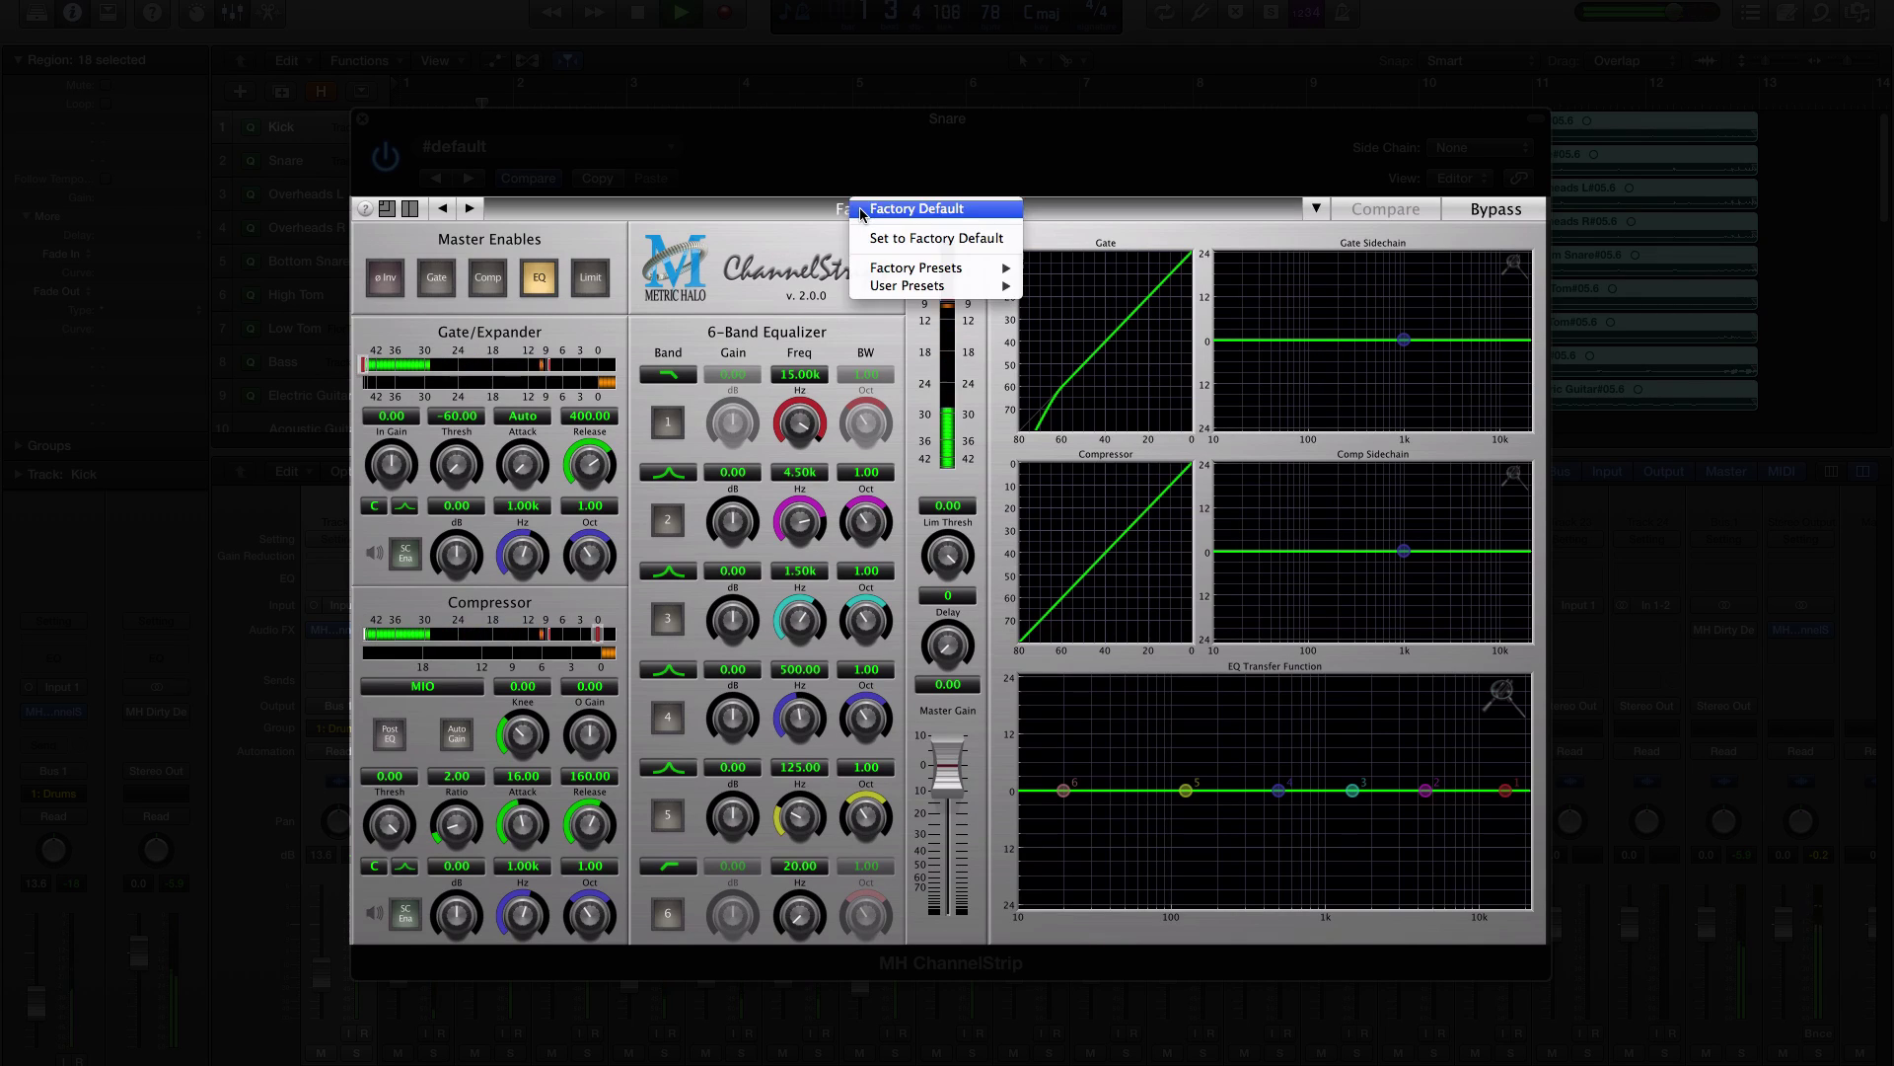
{"action": "mouse_move", "coordinate": [991, 270]}
{"action": "mouse_move", "coordinate": [1076, 357]}
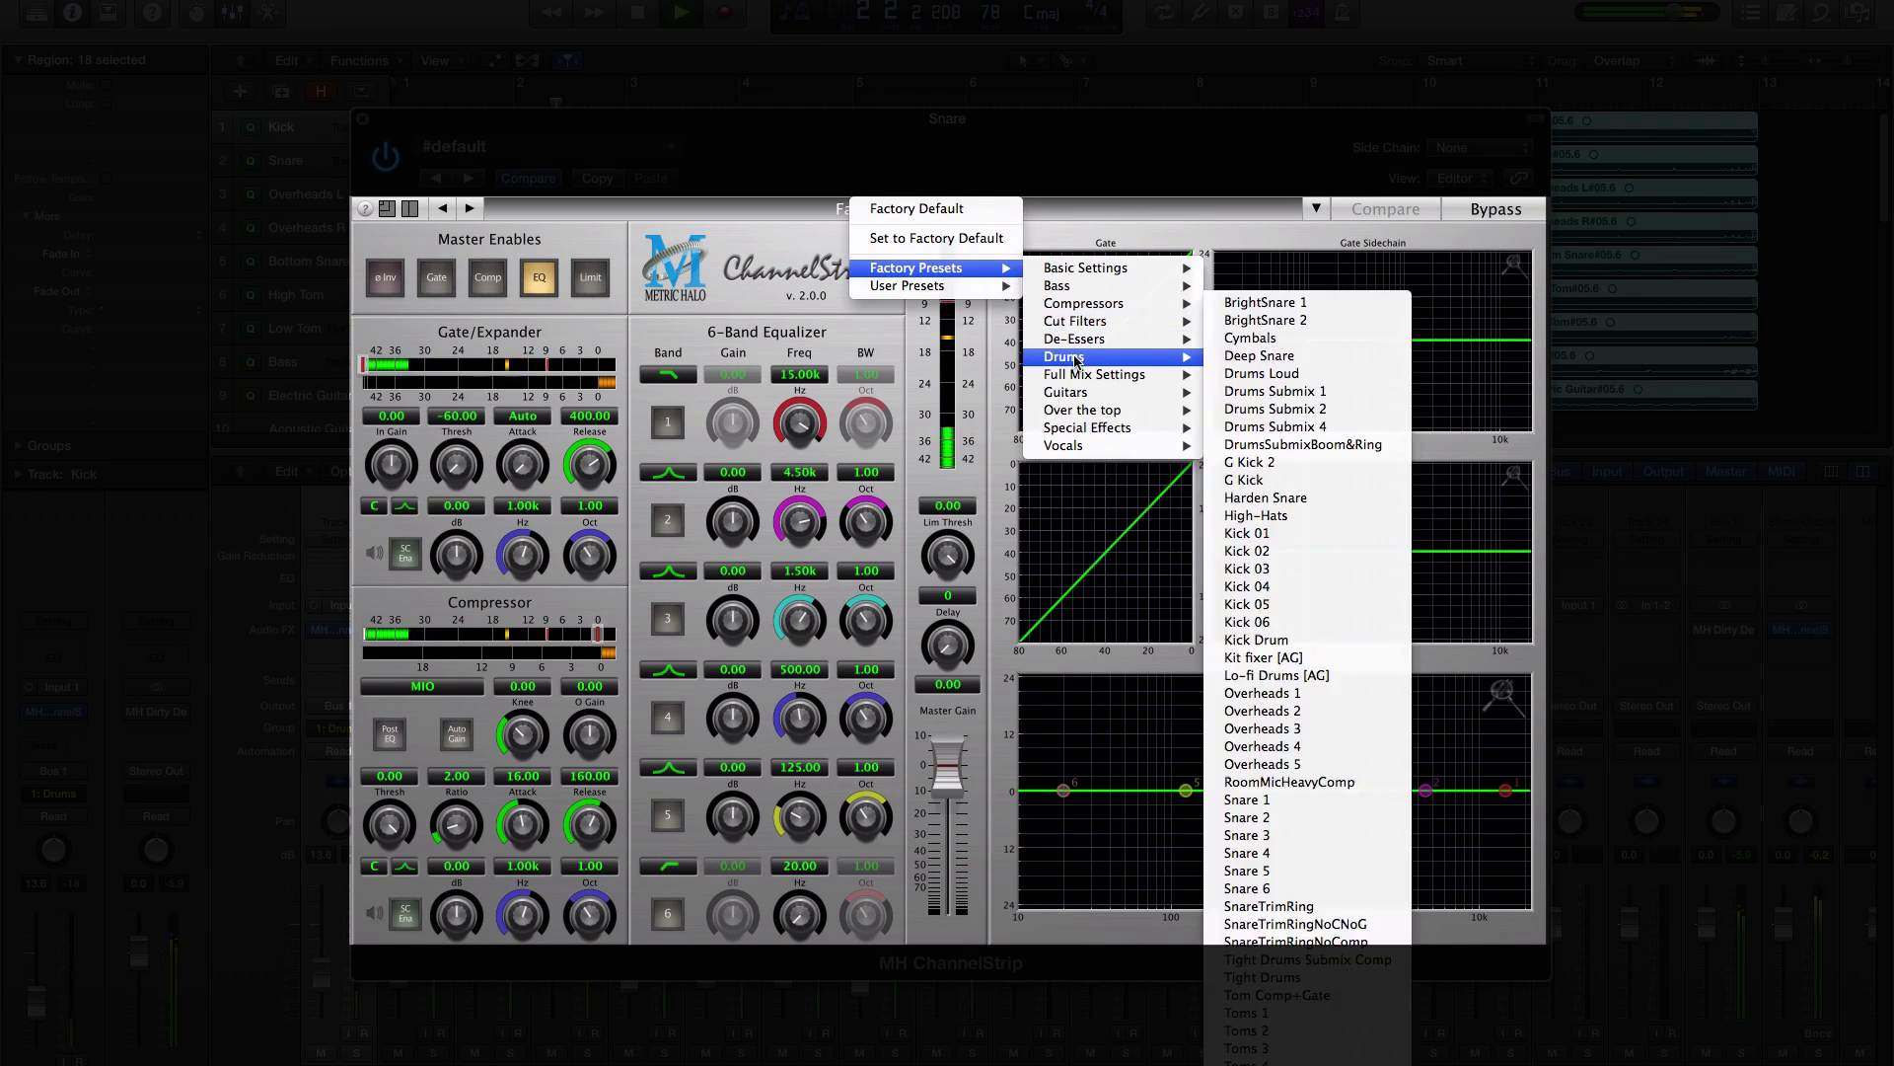
{"action": "left_click", "coordinate": [1273, 802]}
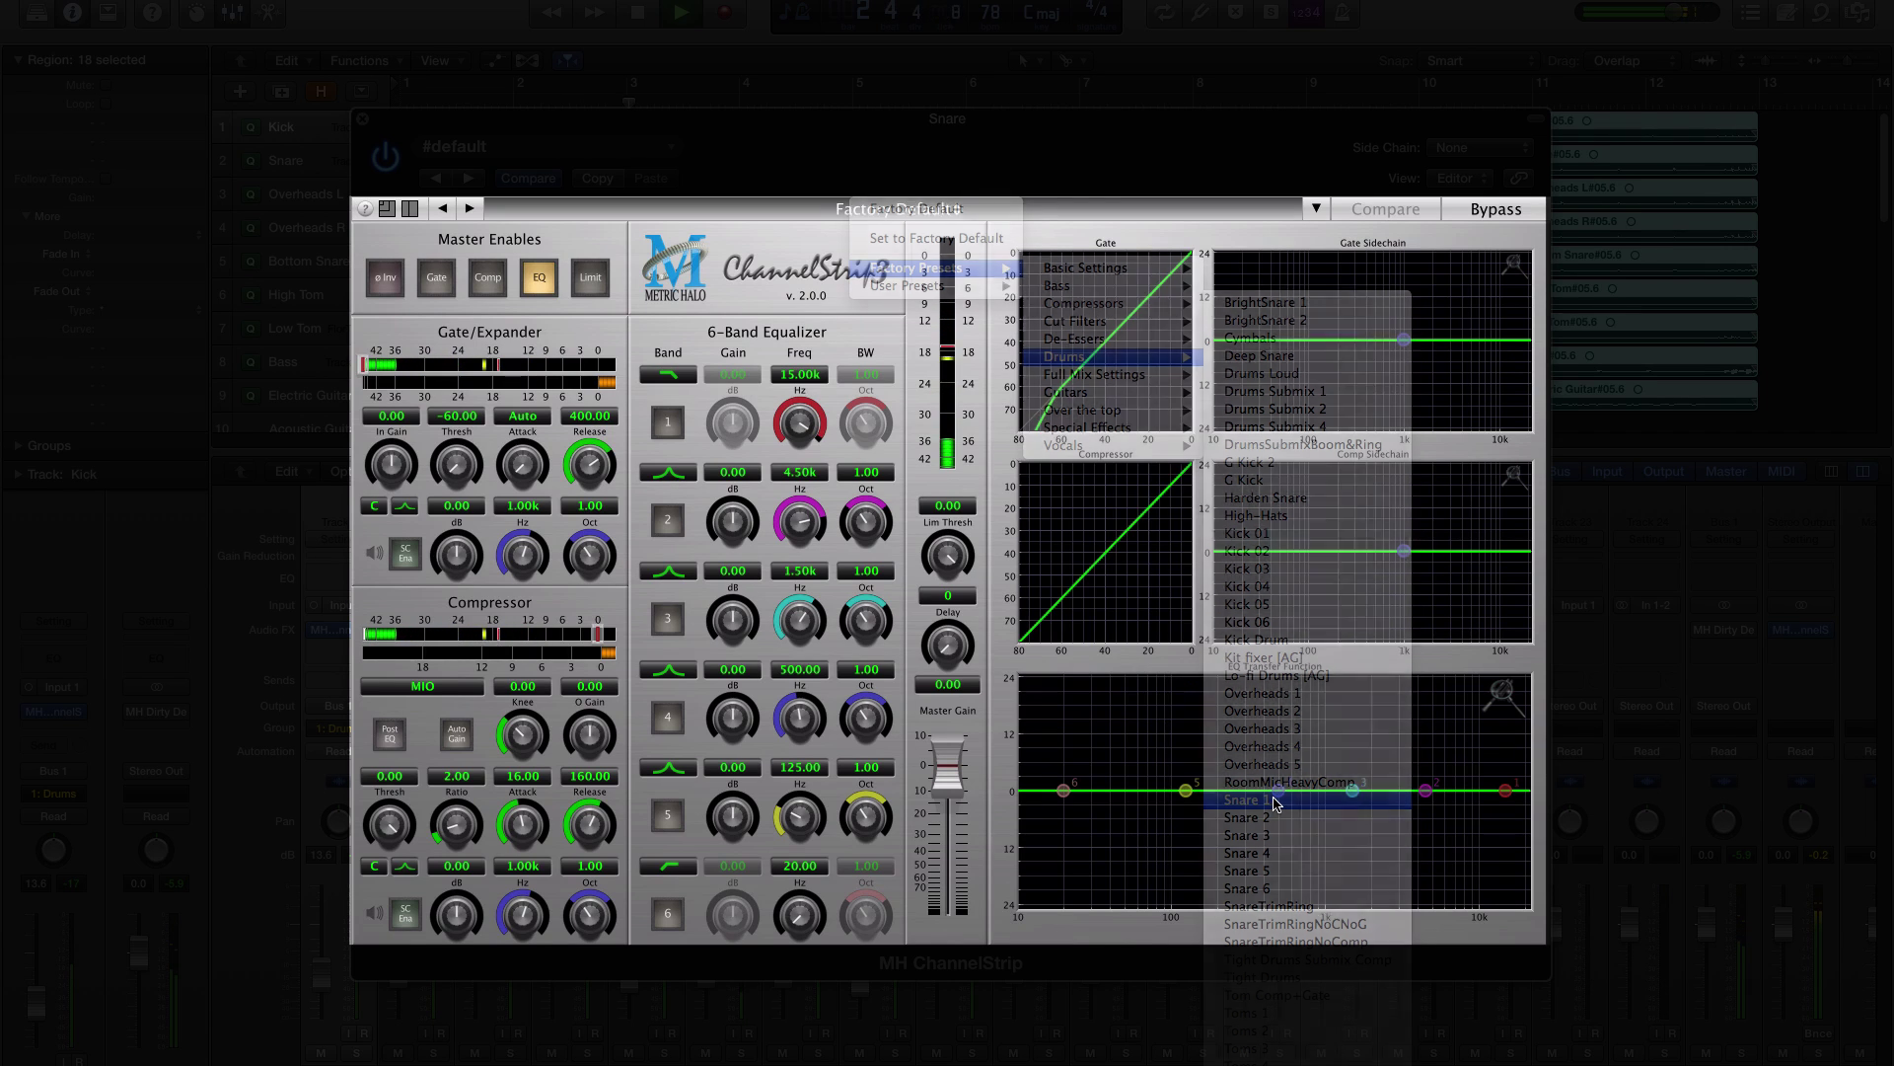
{"action": "left_click", "coordinate": [470, 208]}
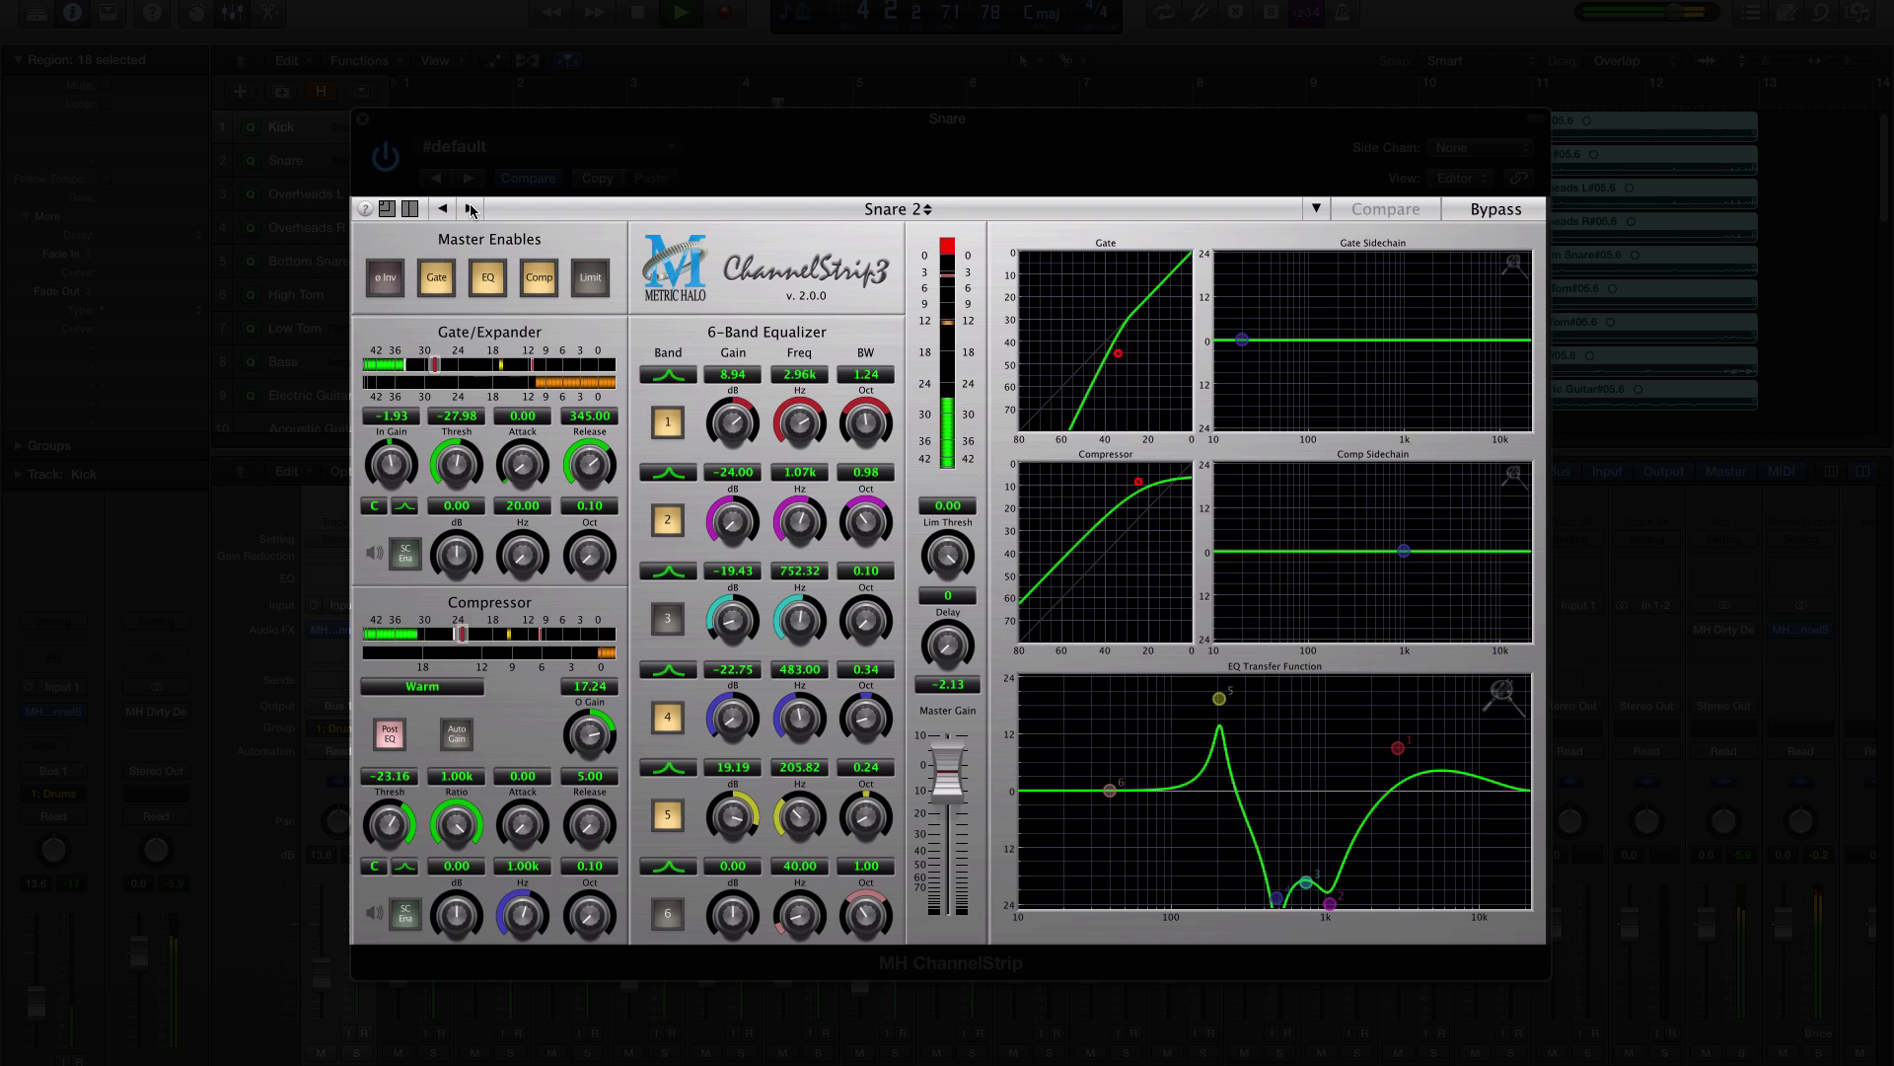
{"action": "left_click", "coordinate": [471, 208]}
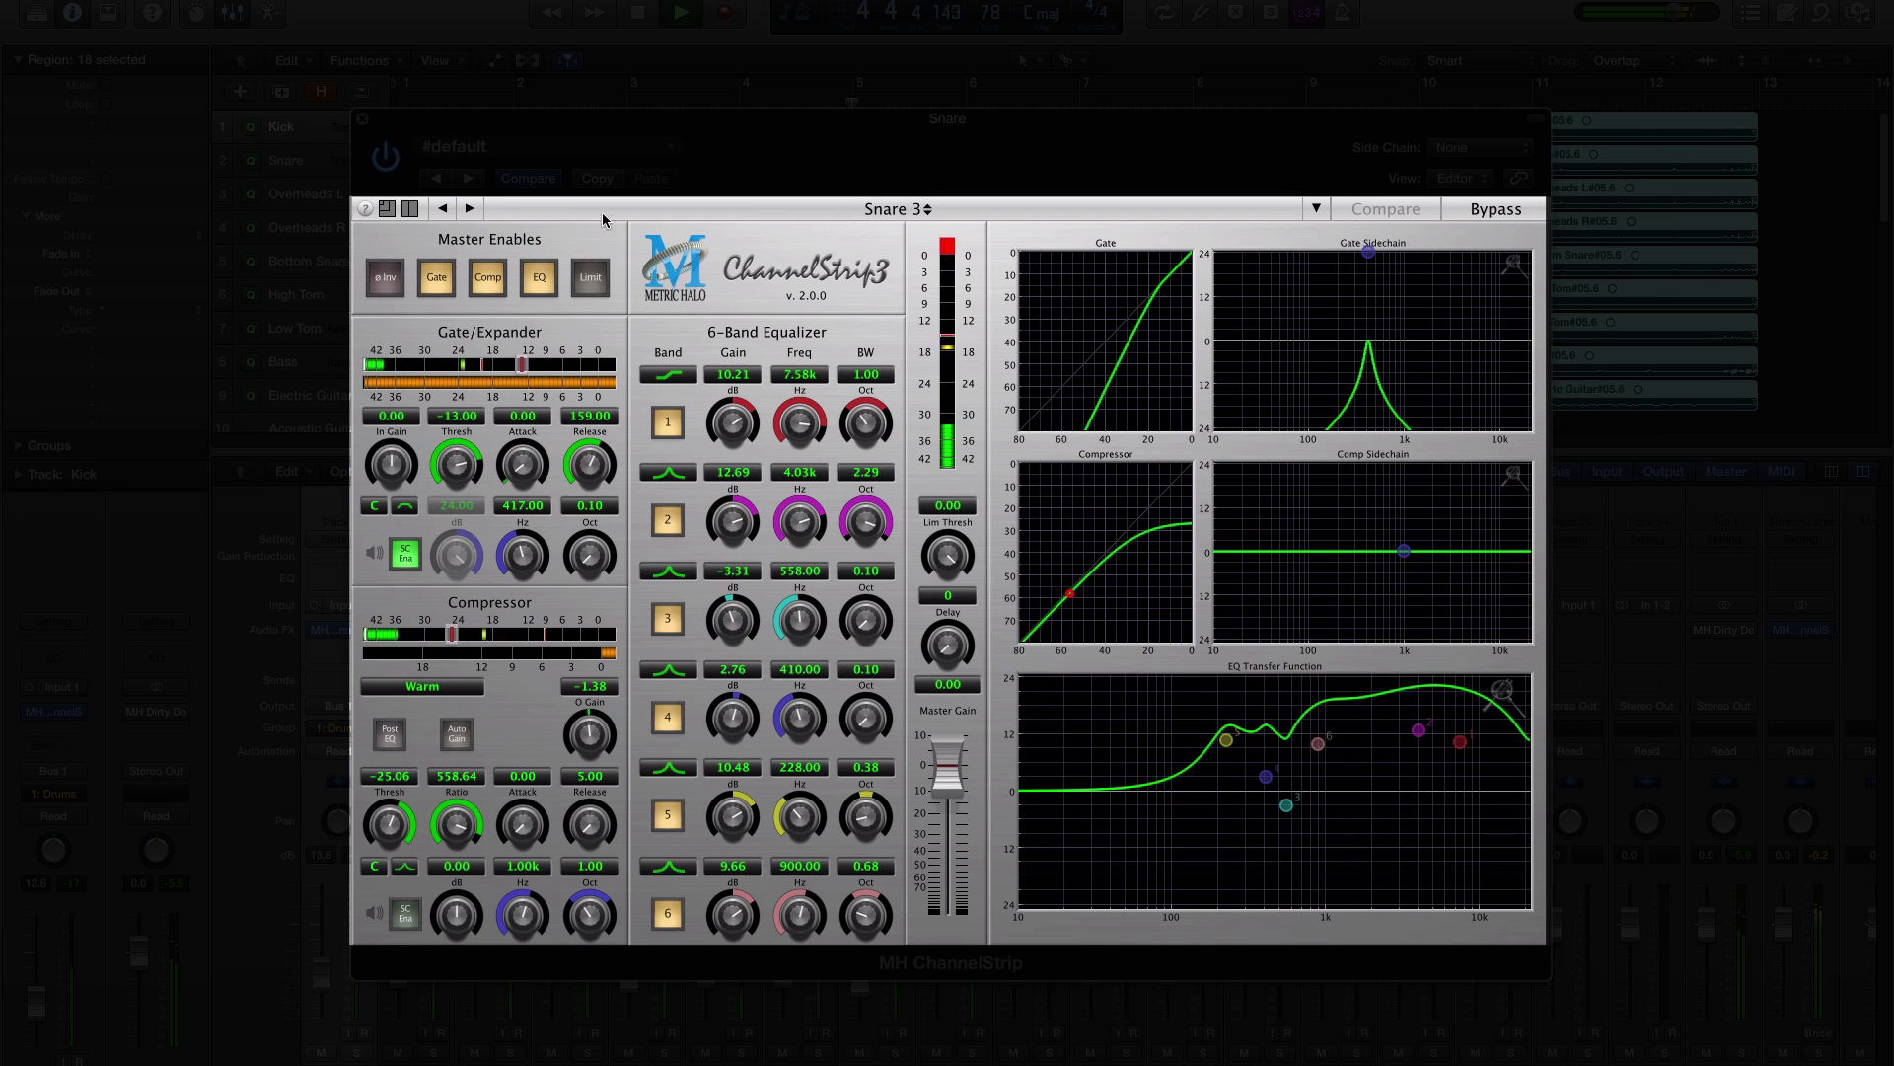
Adjust EQ band 1 gain to 8.09 dB and band 6 to -1.46 dB at 1.18k.
{"action": "left_click", "coordinate": [667, 421]}
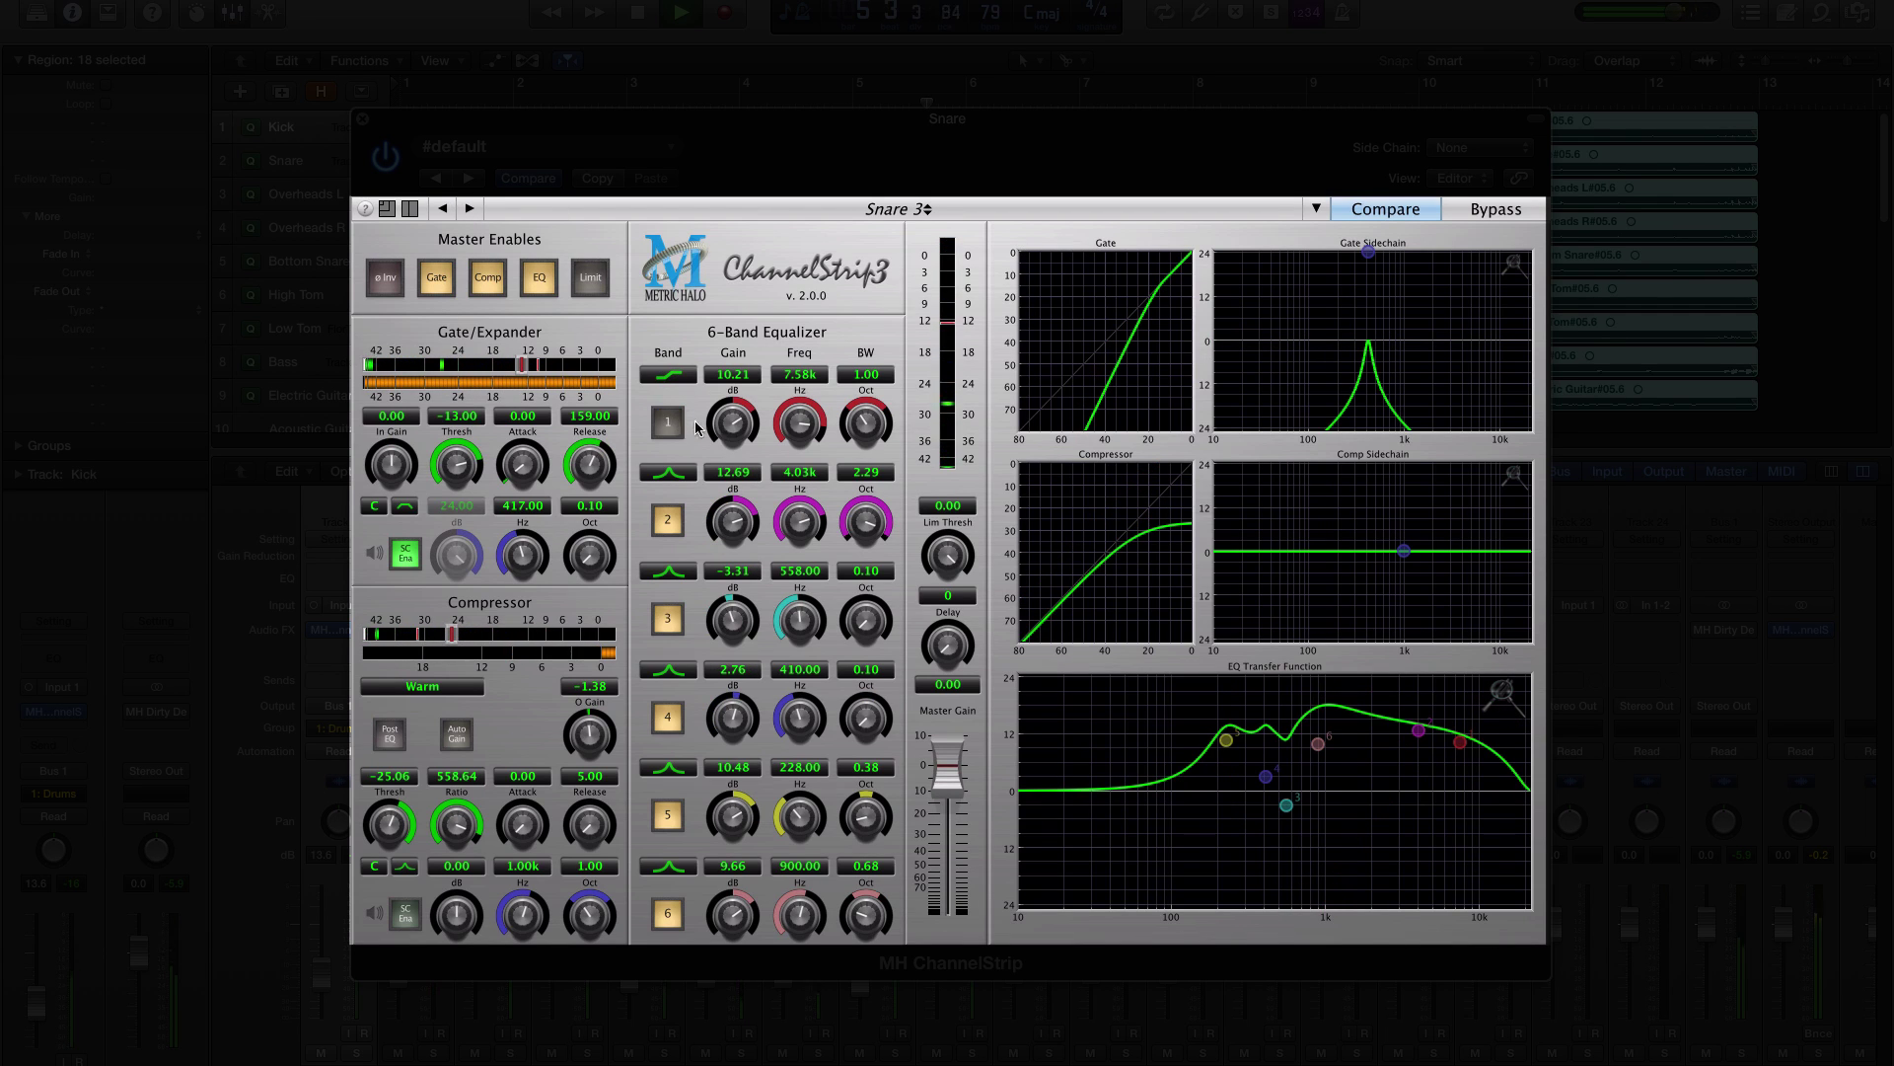
{"action": "left_click_drag", "start_coordinate": [1461, 742], "coordinate": [1427, 799]}
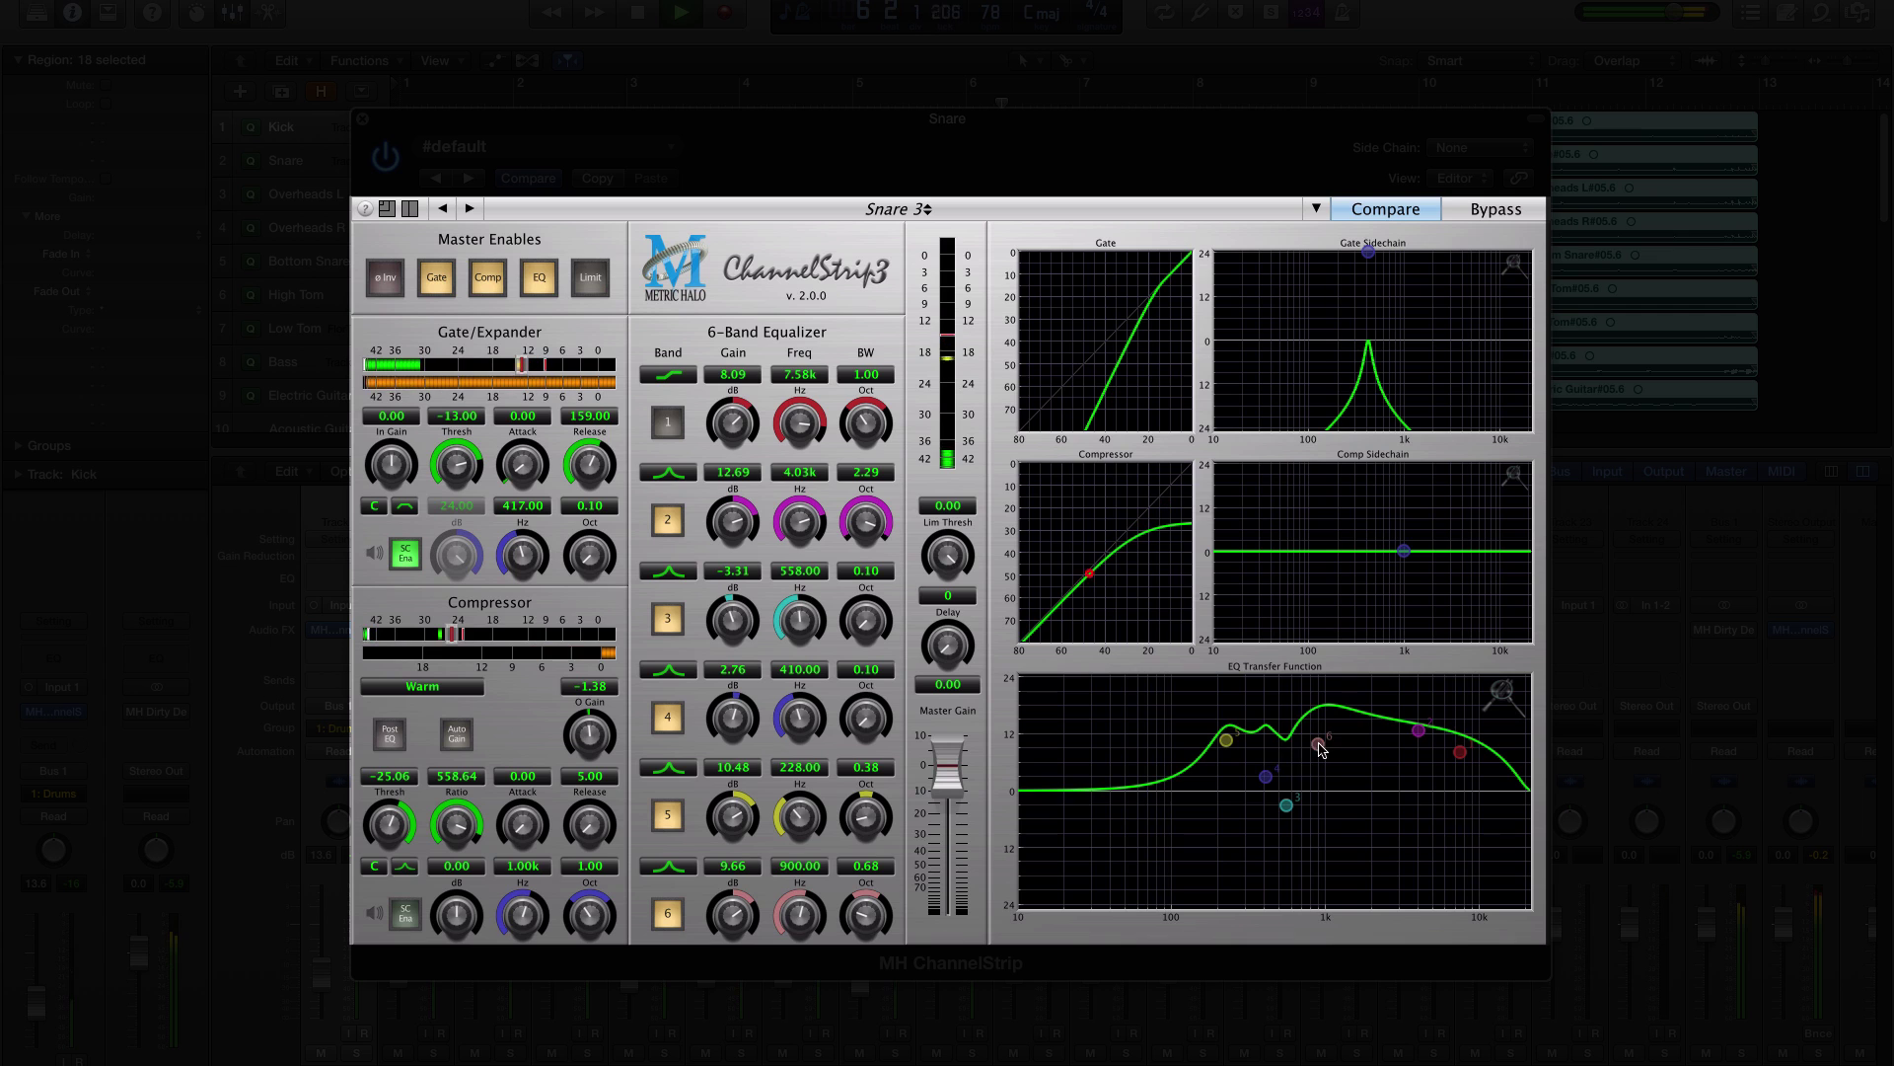
{"action": "left_click_drag", "start_coordinate": [1318, 742], "coordinate": [1336, 797]}
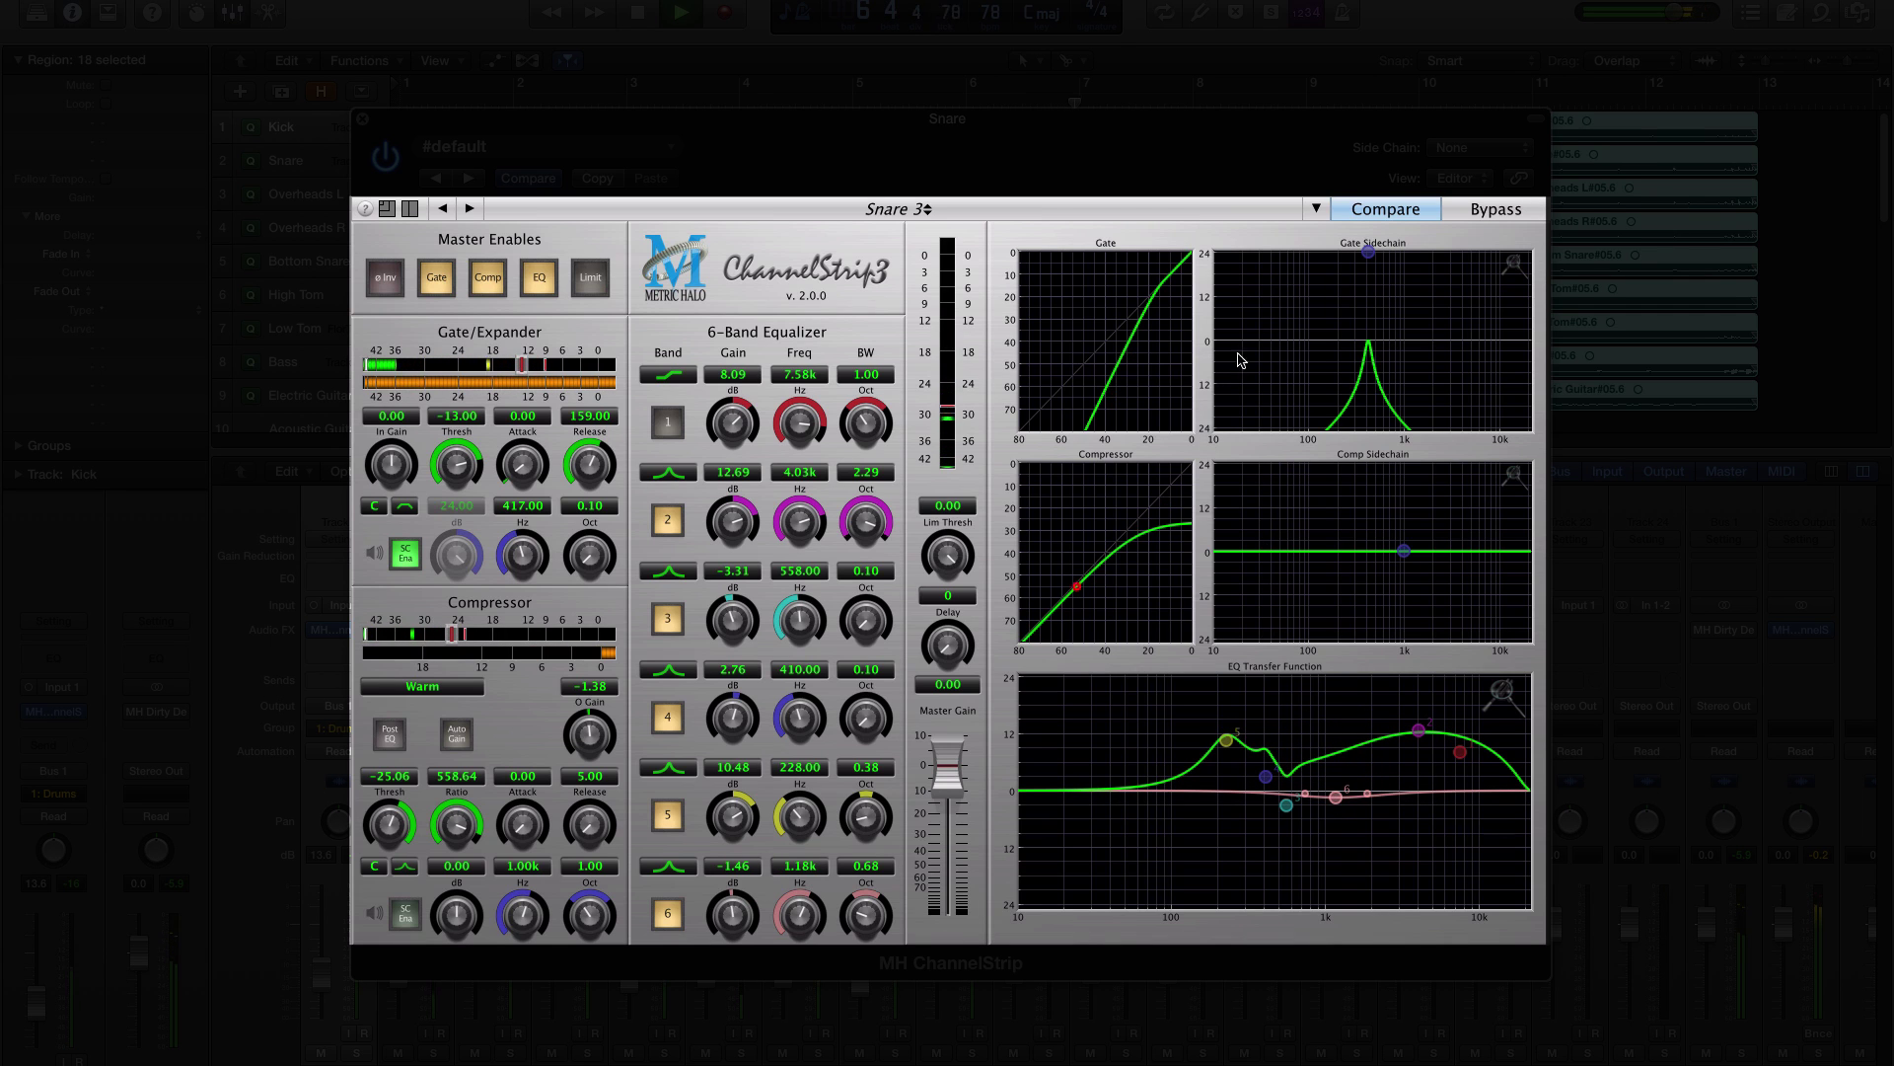
{"action": "left_click", "coordinate": [1316, 209]}
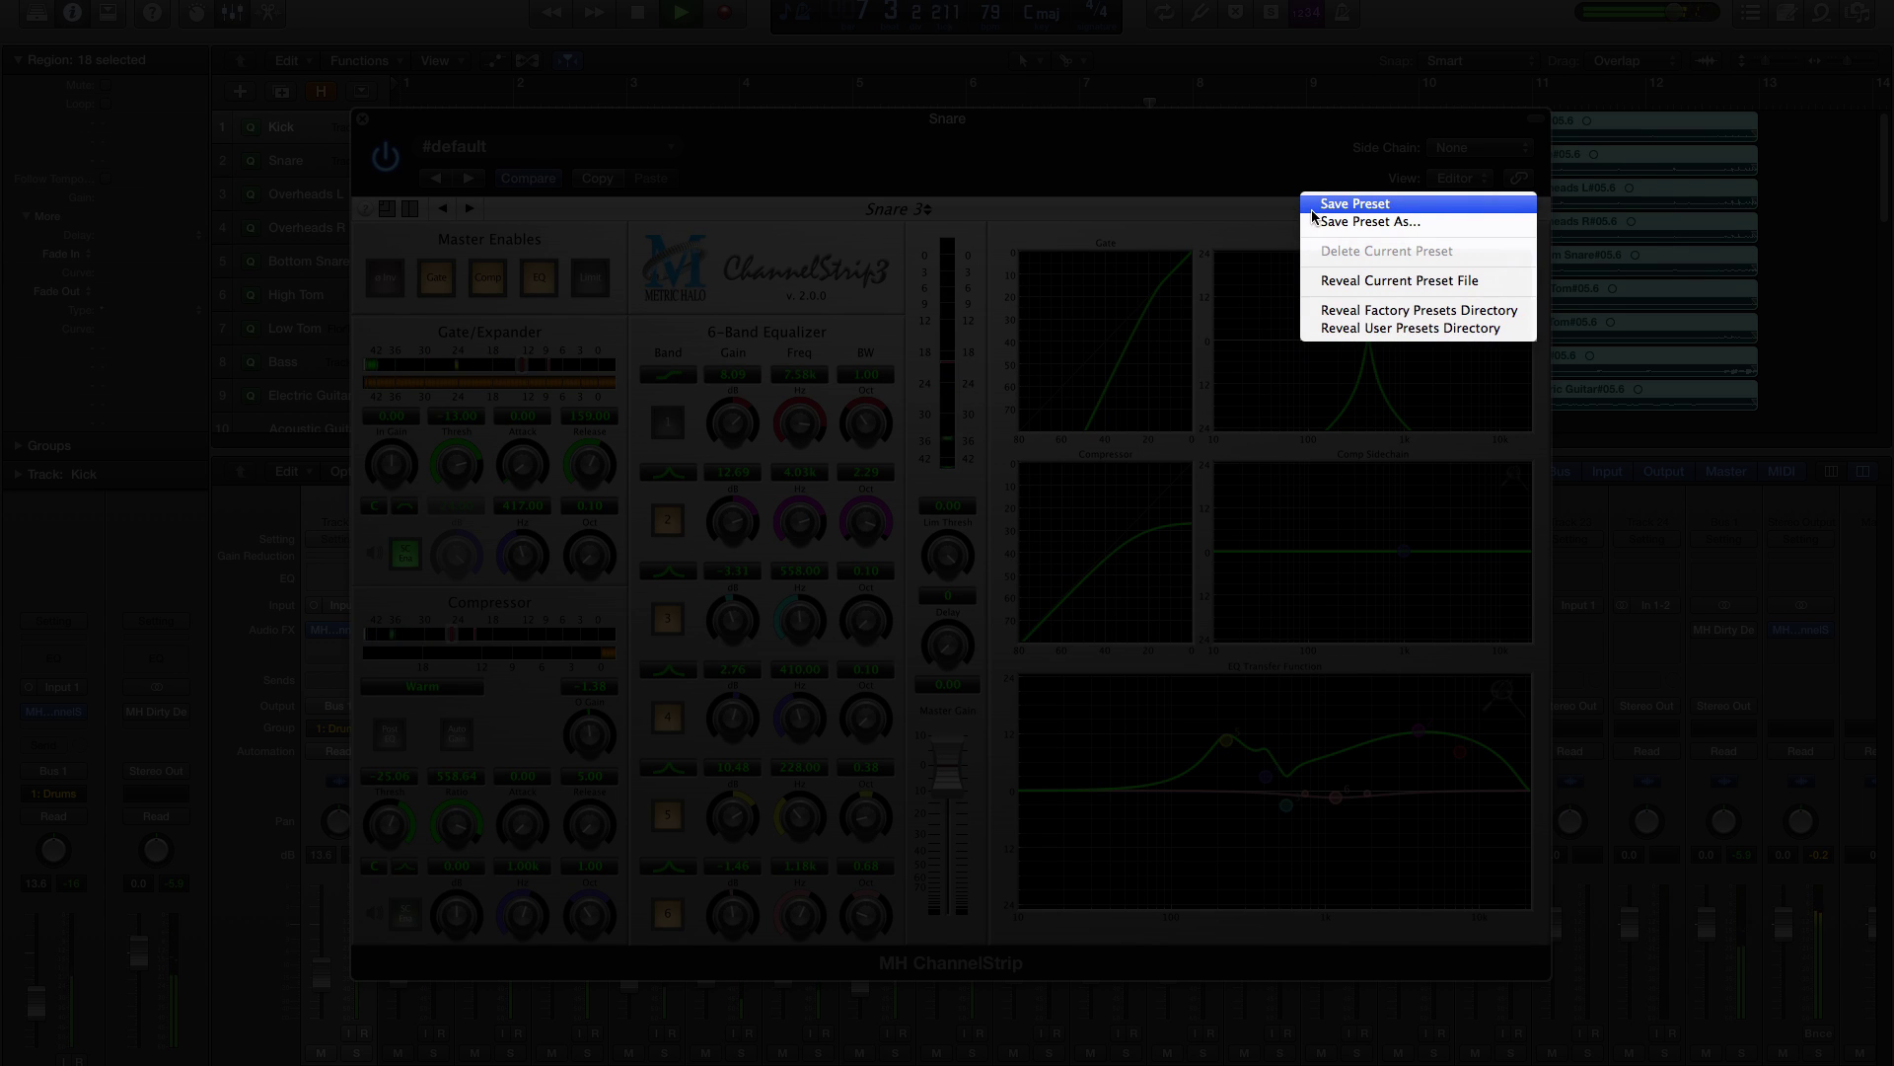
Save the tweaked ChannelStrip settings with Save Preset As under the name 'preset'.
{"action": "left_click", "coordinate": [1316, 221]}
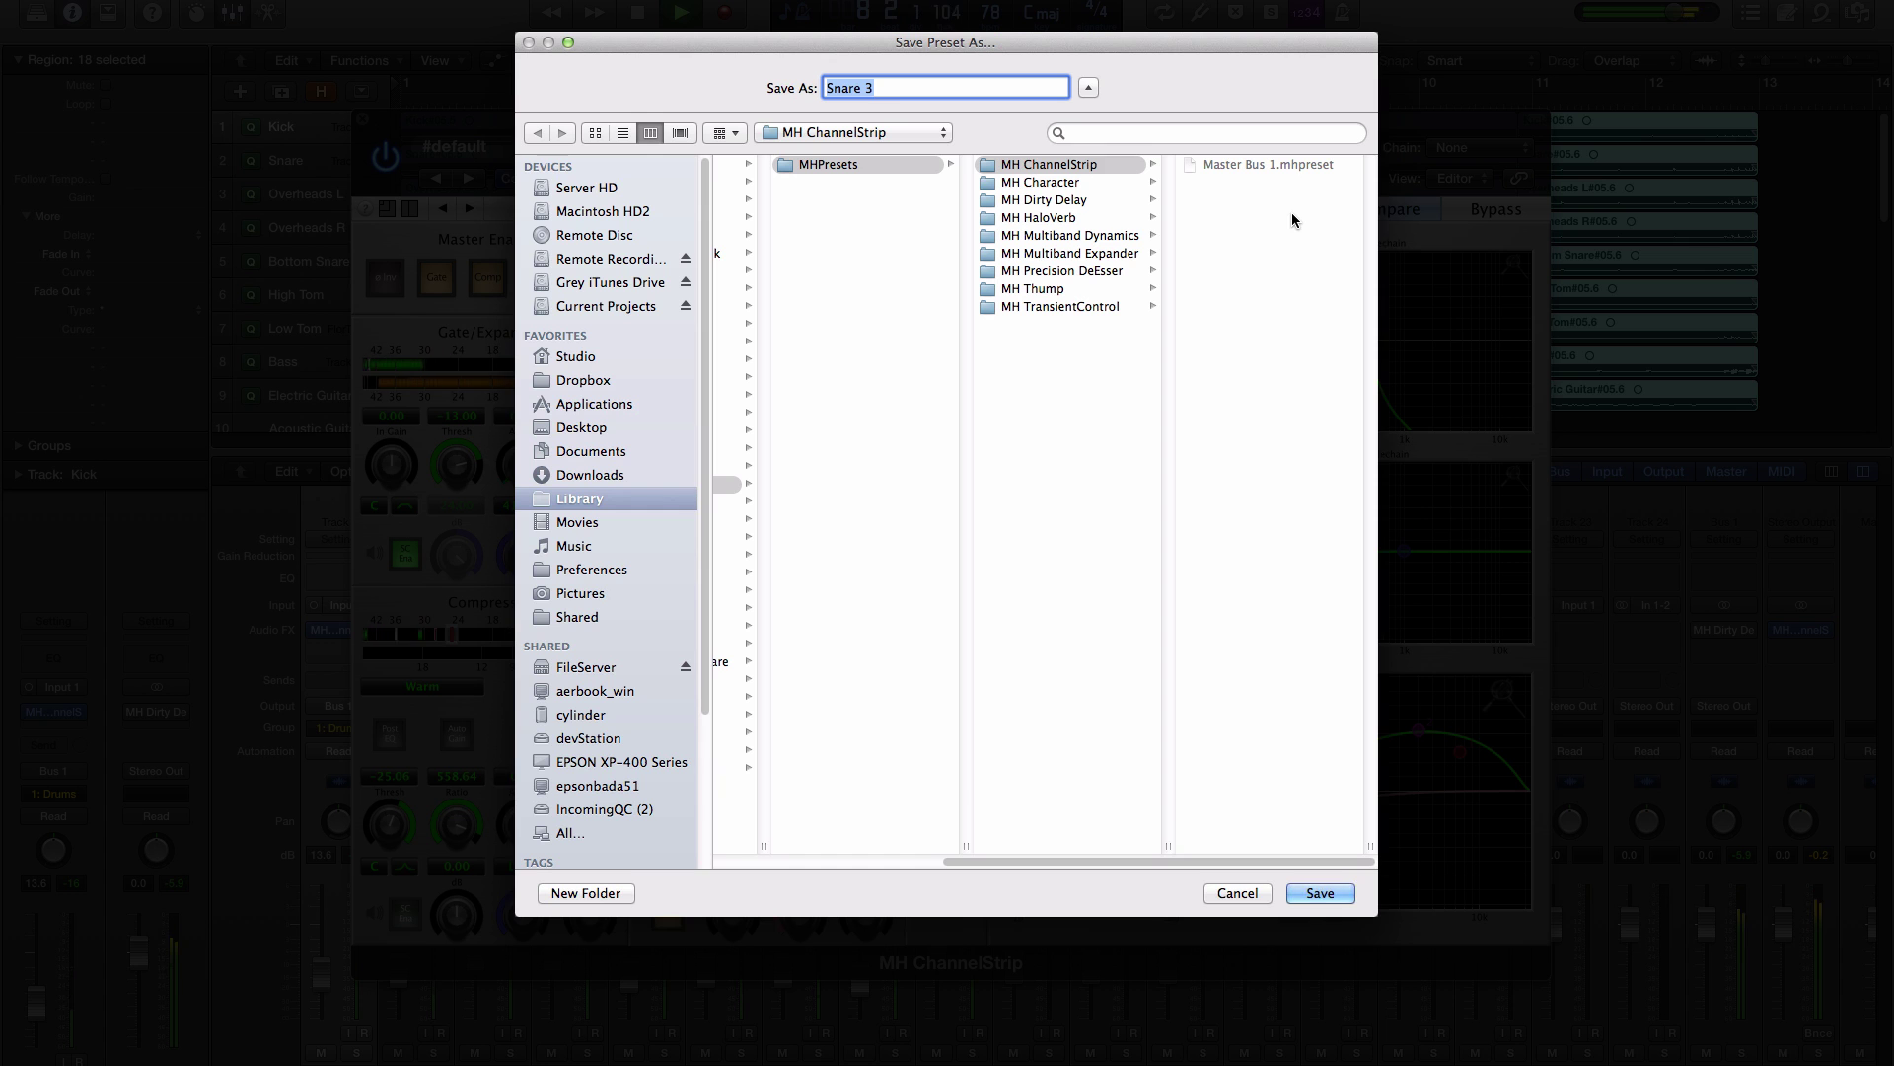
{"action": "type", "text": "preset"}
{"action": "key", "text": "Return"}
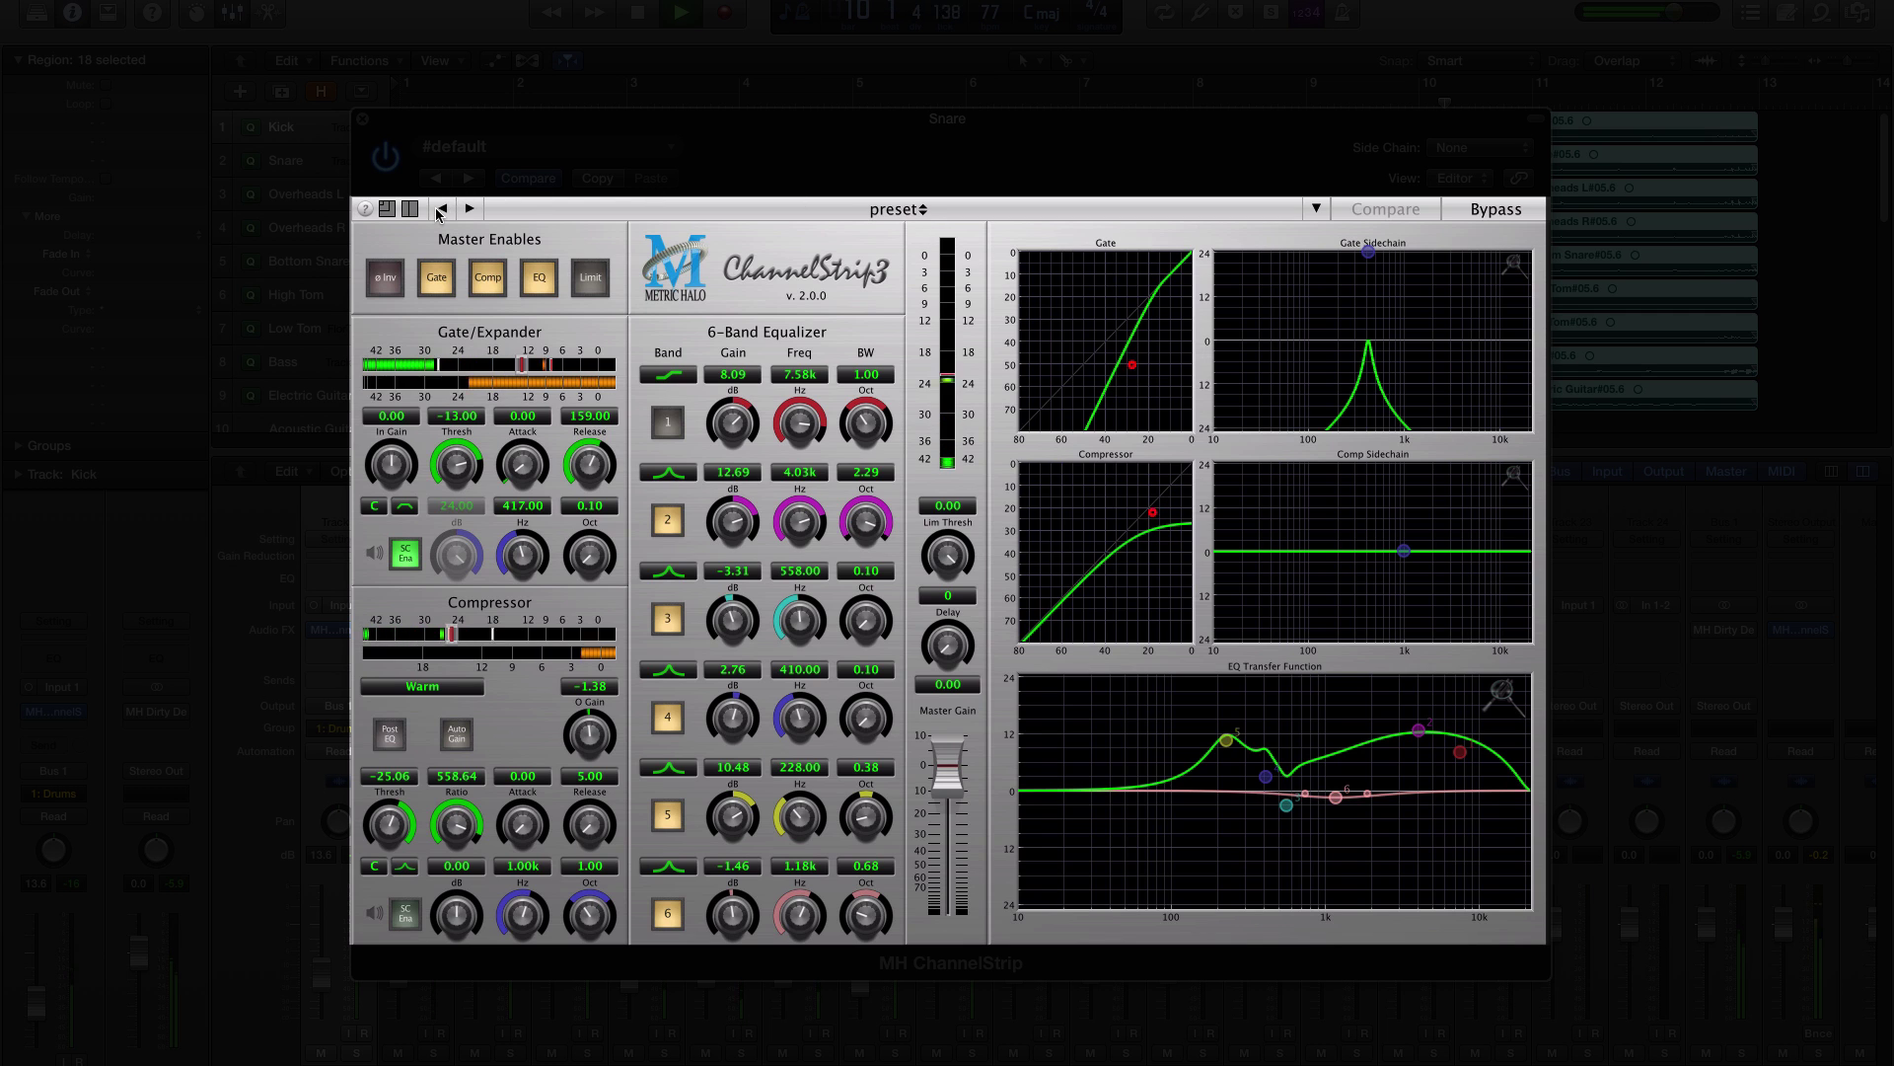
Shrink and restore the plug-in window, then compare band 2 at 4.55 dB against stored settings.
{"action": "left_click", "coordinate": [386, 209]}
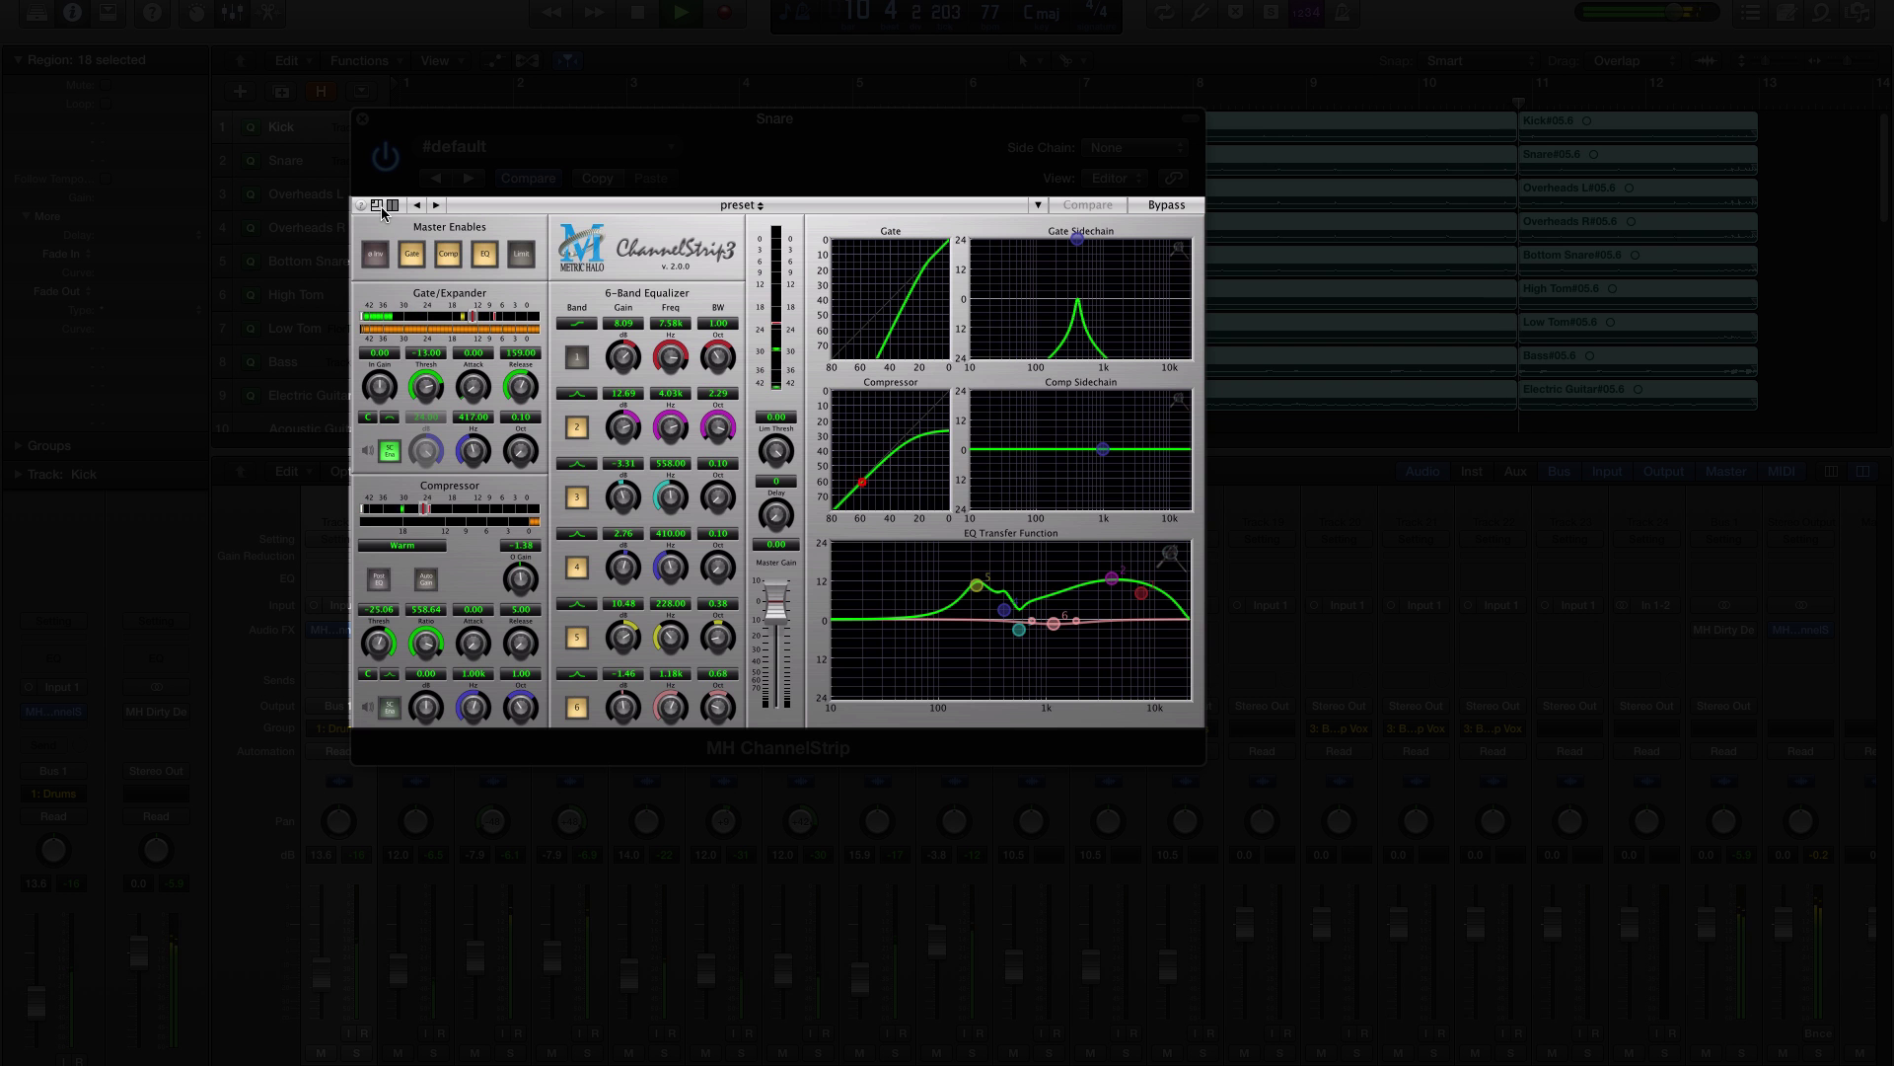
{"action": "left_click", "coordinate": [379, 206]}
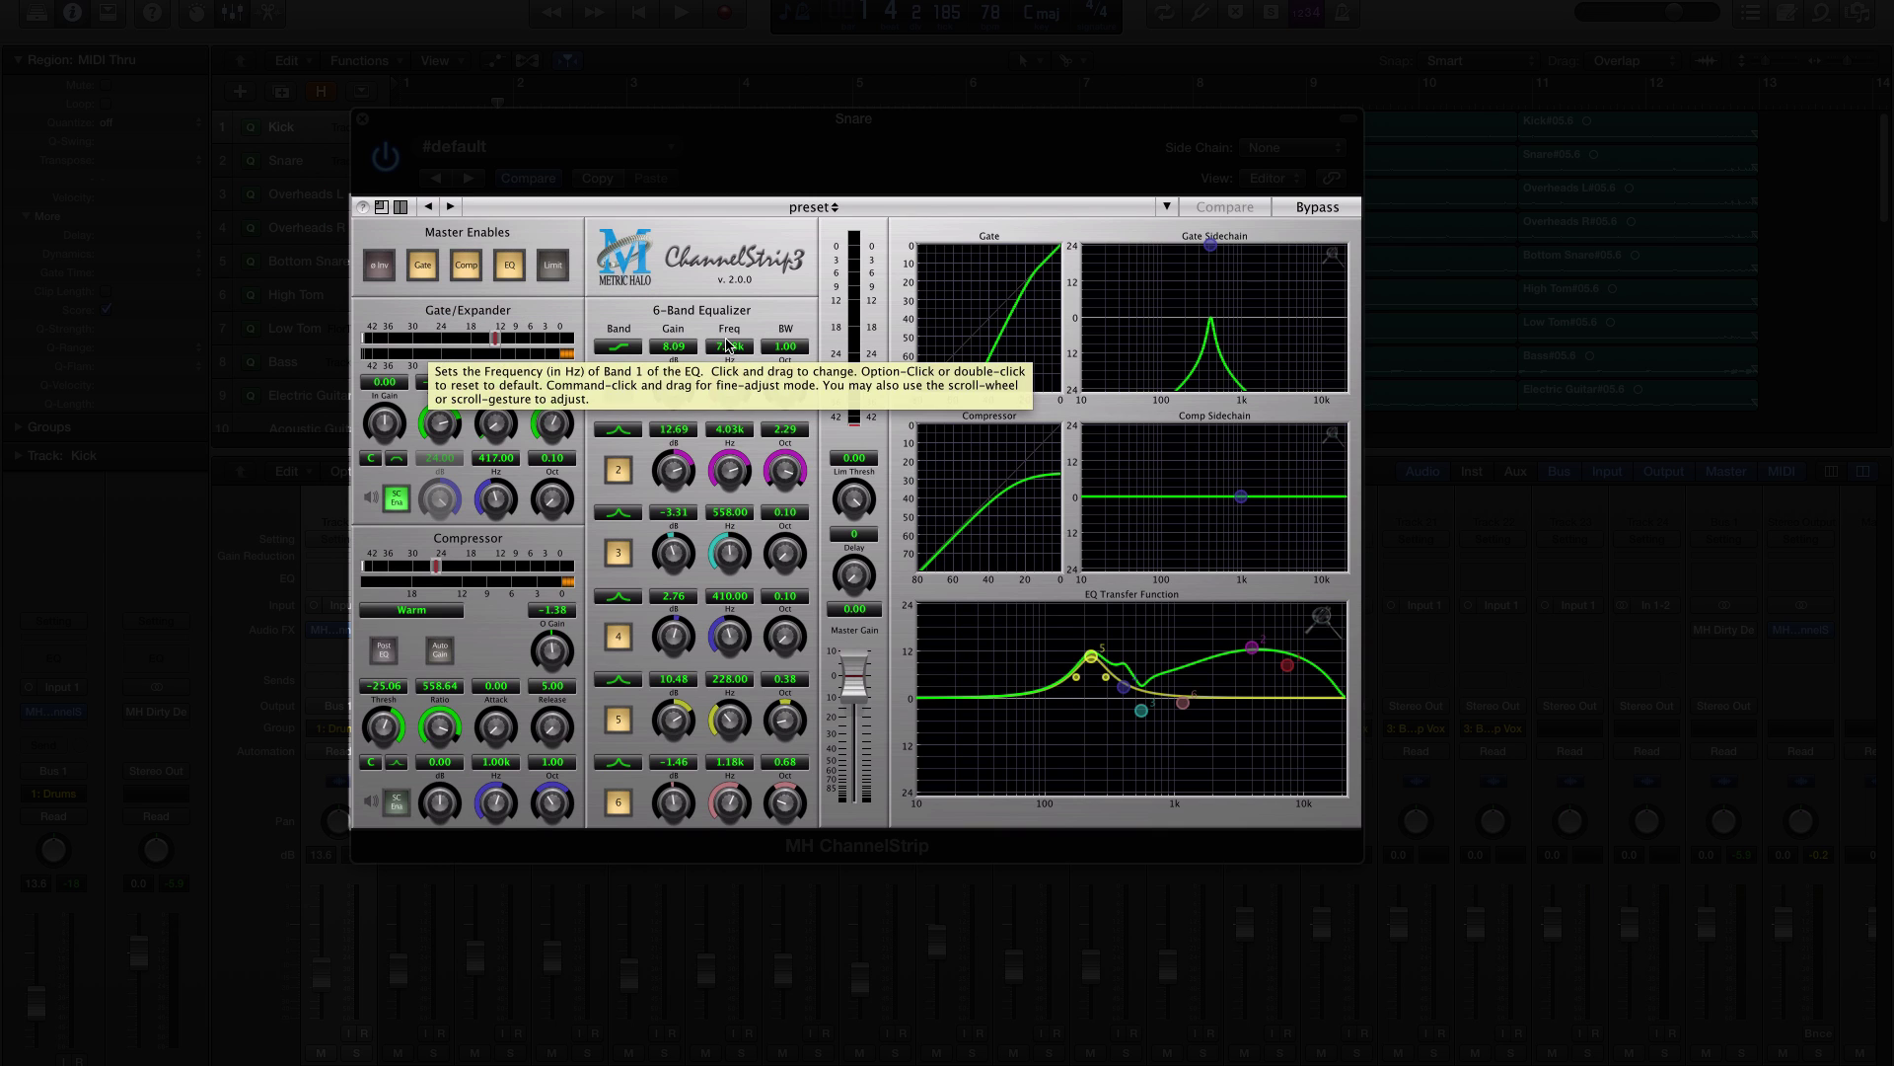
{"action": "left_click_drag", "start_coordinate": [1251, 647], "coordinate": [1249, 688]}
{"action": "left_click", "coordinate": [1231, 207]}
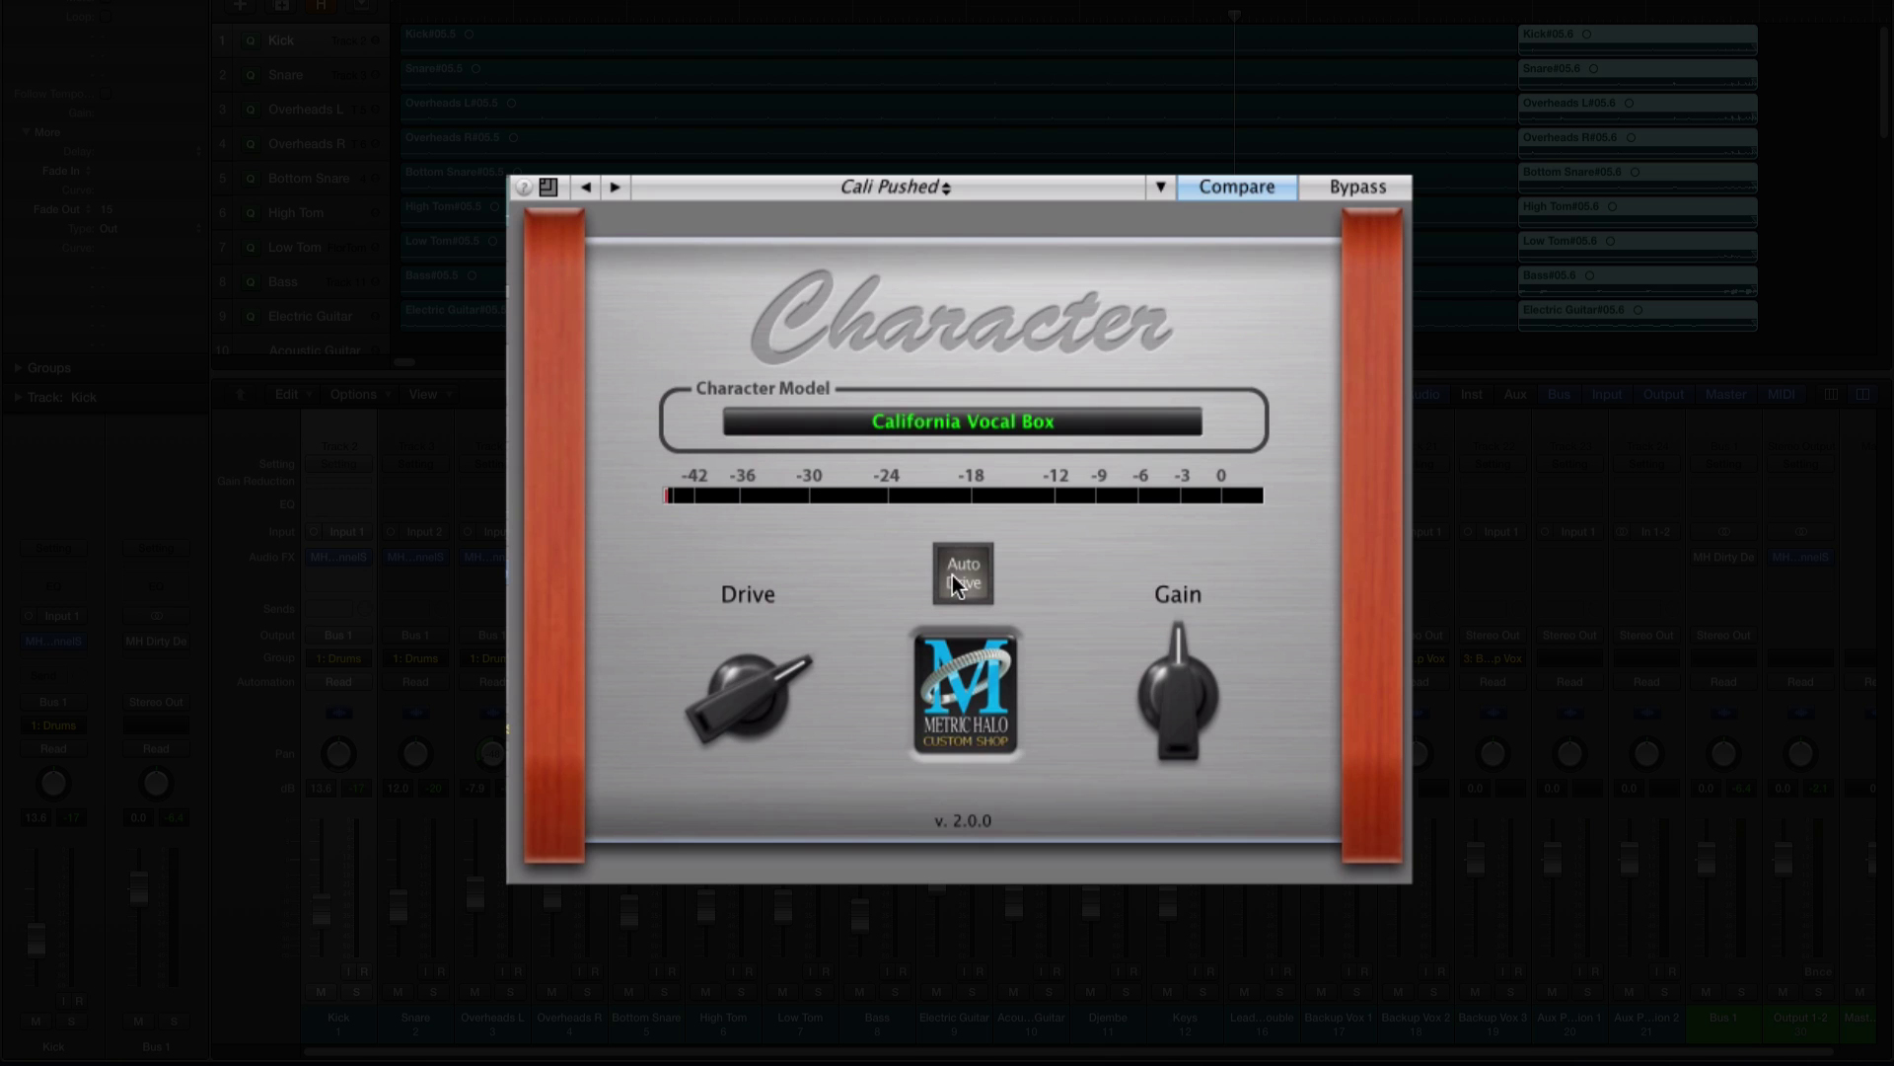
Enable Auto Drive in Character and set TransientControl's display to Auto Sensitivity.
{"action": "left_click", "coordinate": [951, 576]}
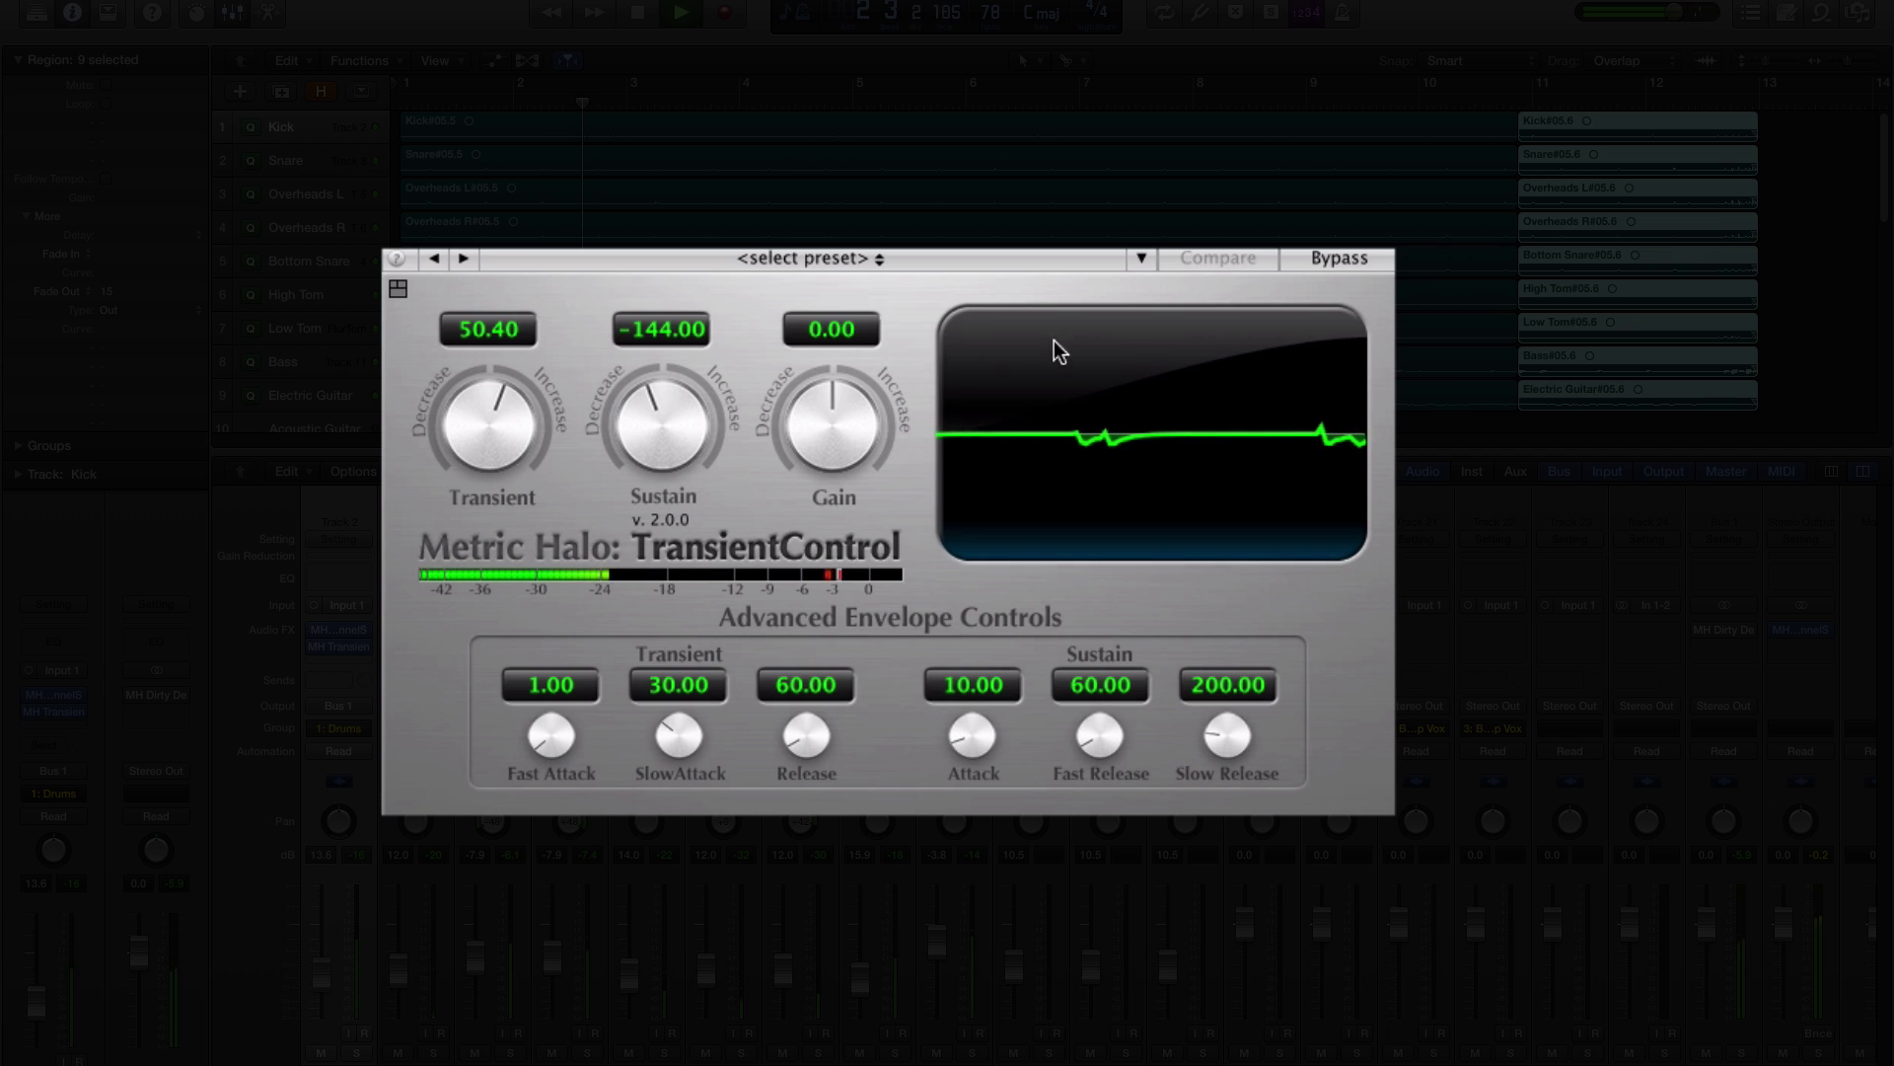
{"action": "left_click", "coordinate": [984, 342]}
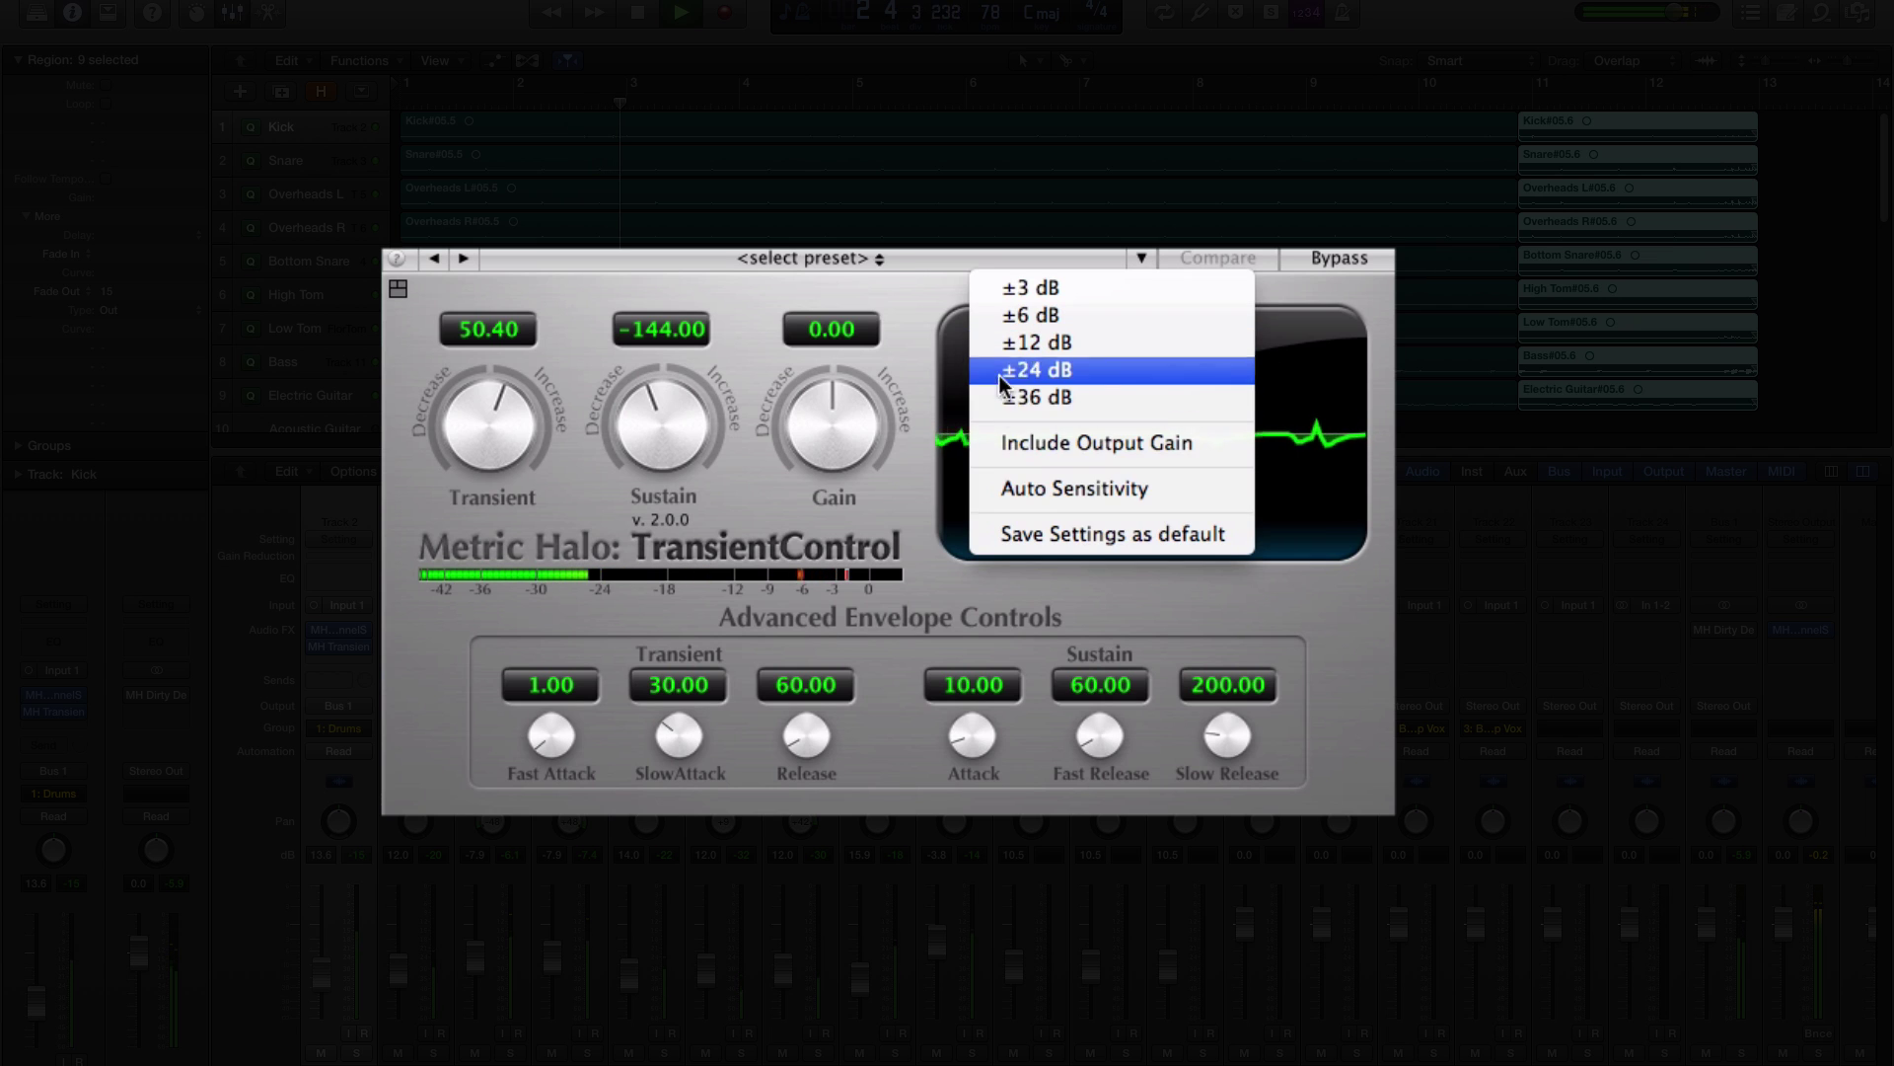
{"action": "left_click", "coordinate": [1046, 489]}
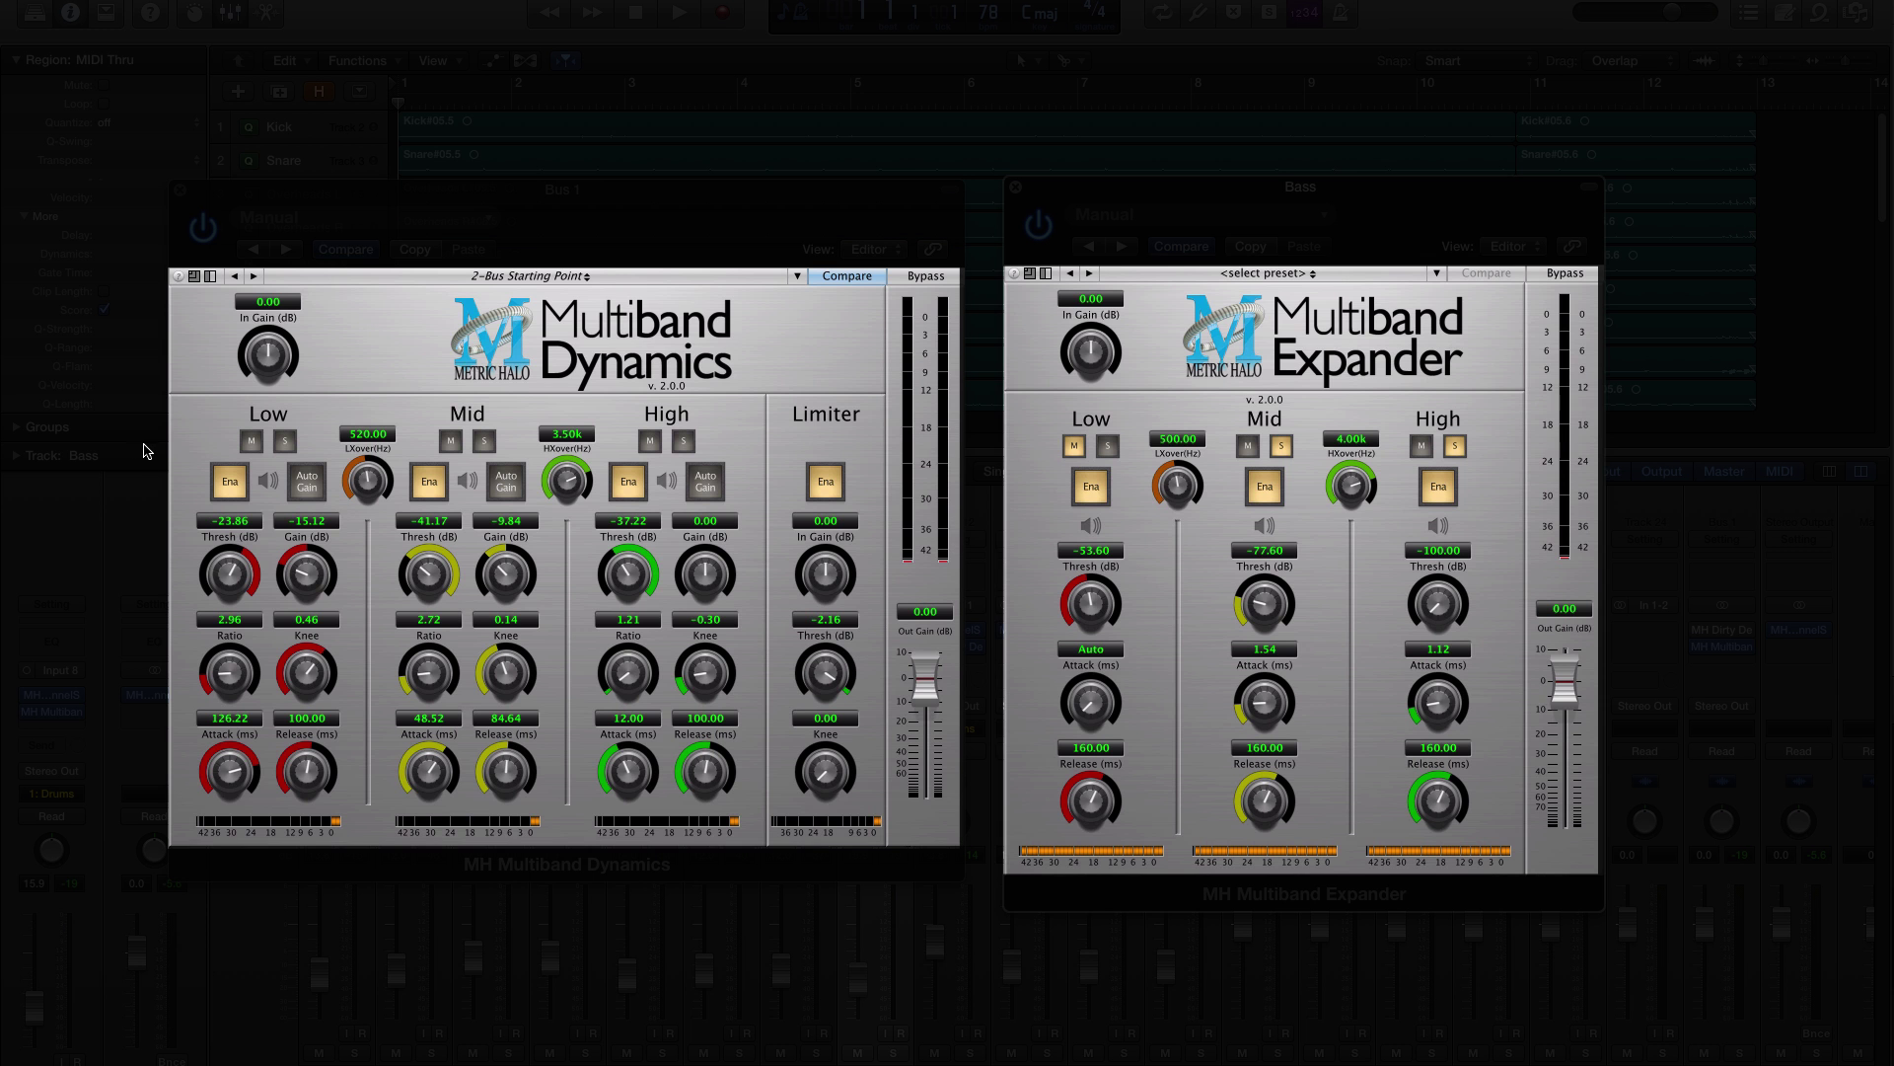
Mute Low, solo Mid and High, raise linked thresholds, and set Expander Mid Attack to 16.3 ms.
{"action": "left_click", "coordinate": [250, 442]}
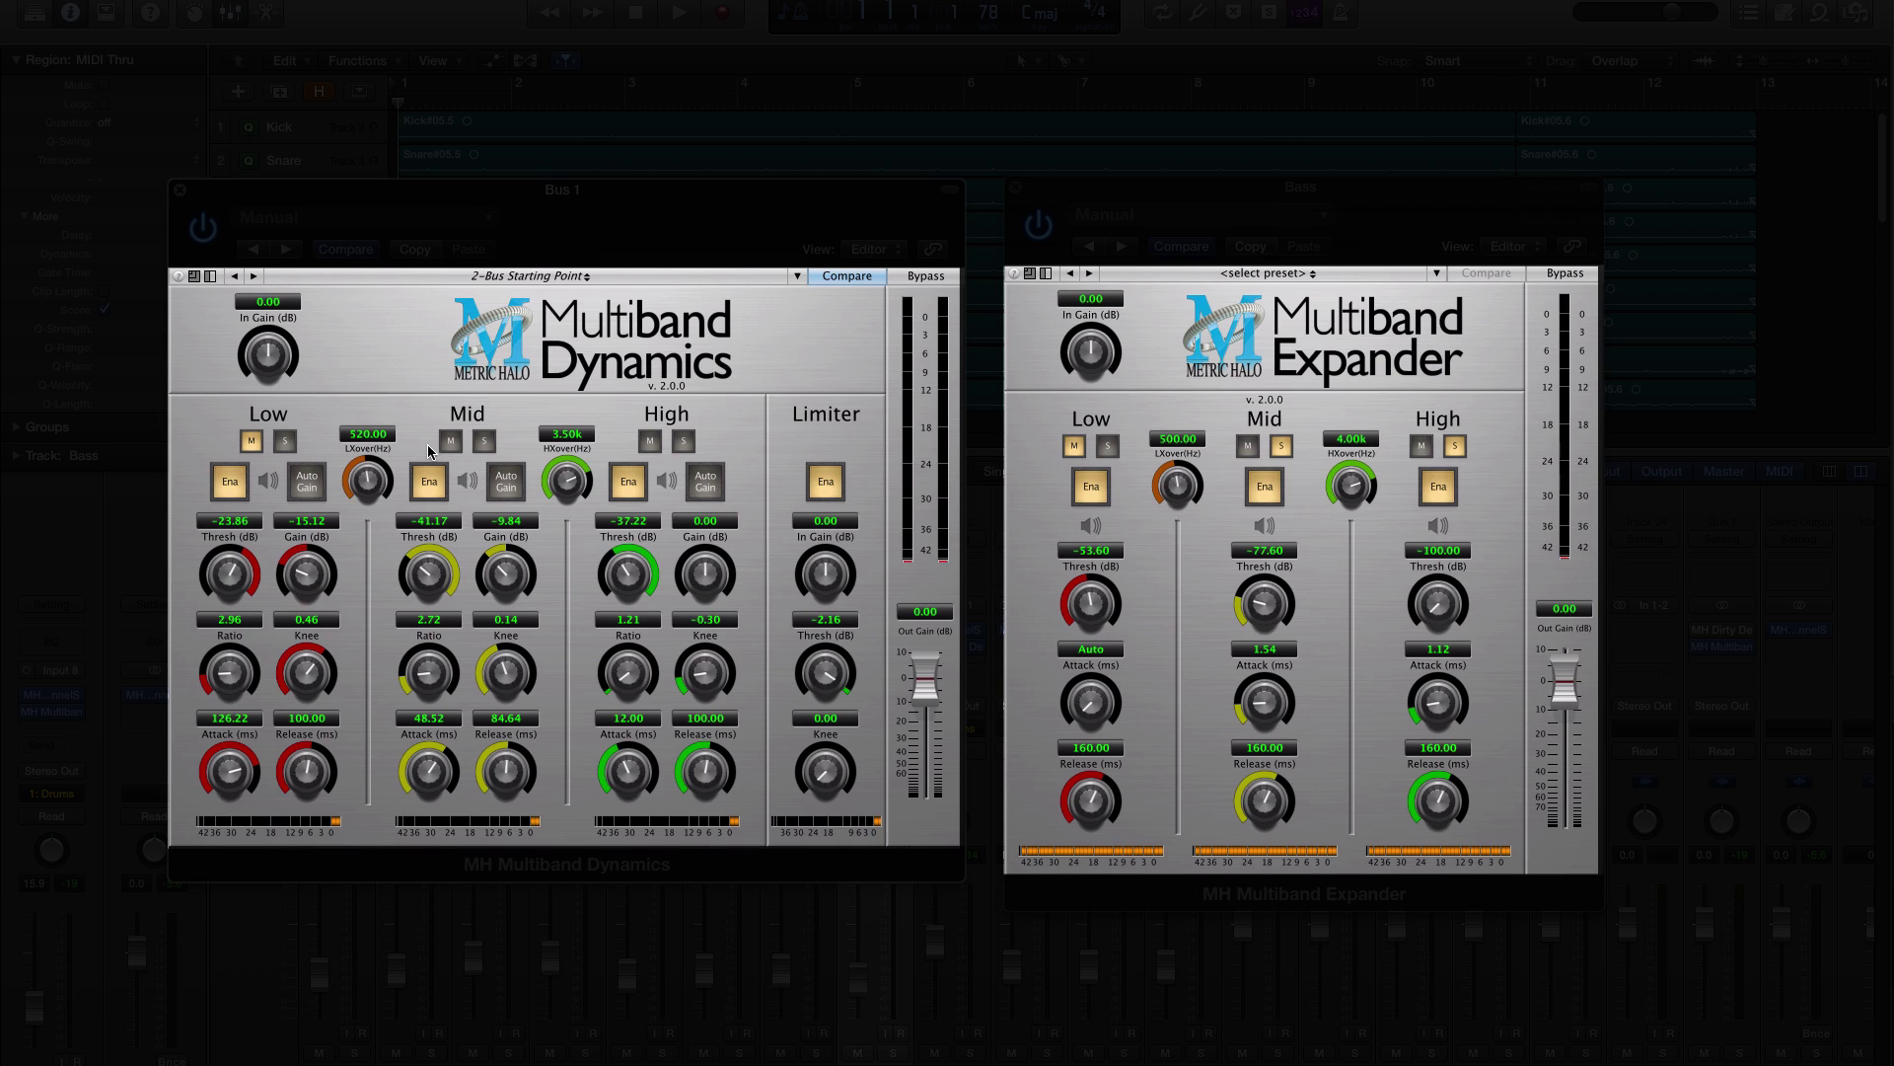
{"action": "left_click", "coordinate": [483, 441]}
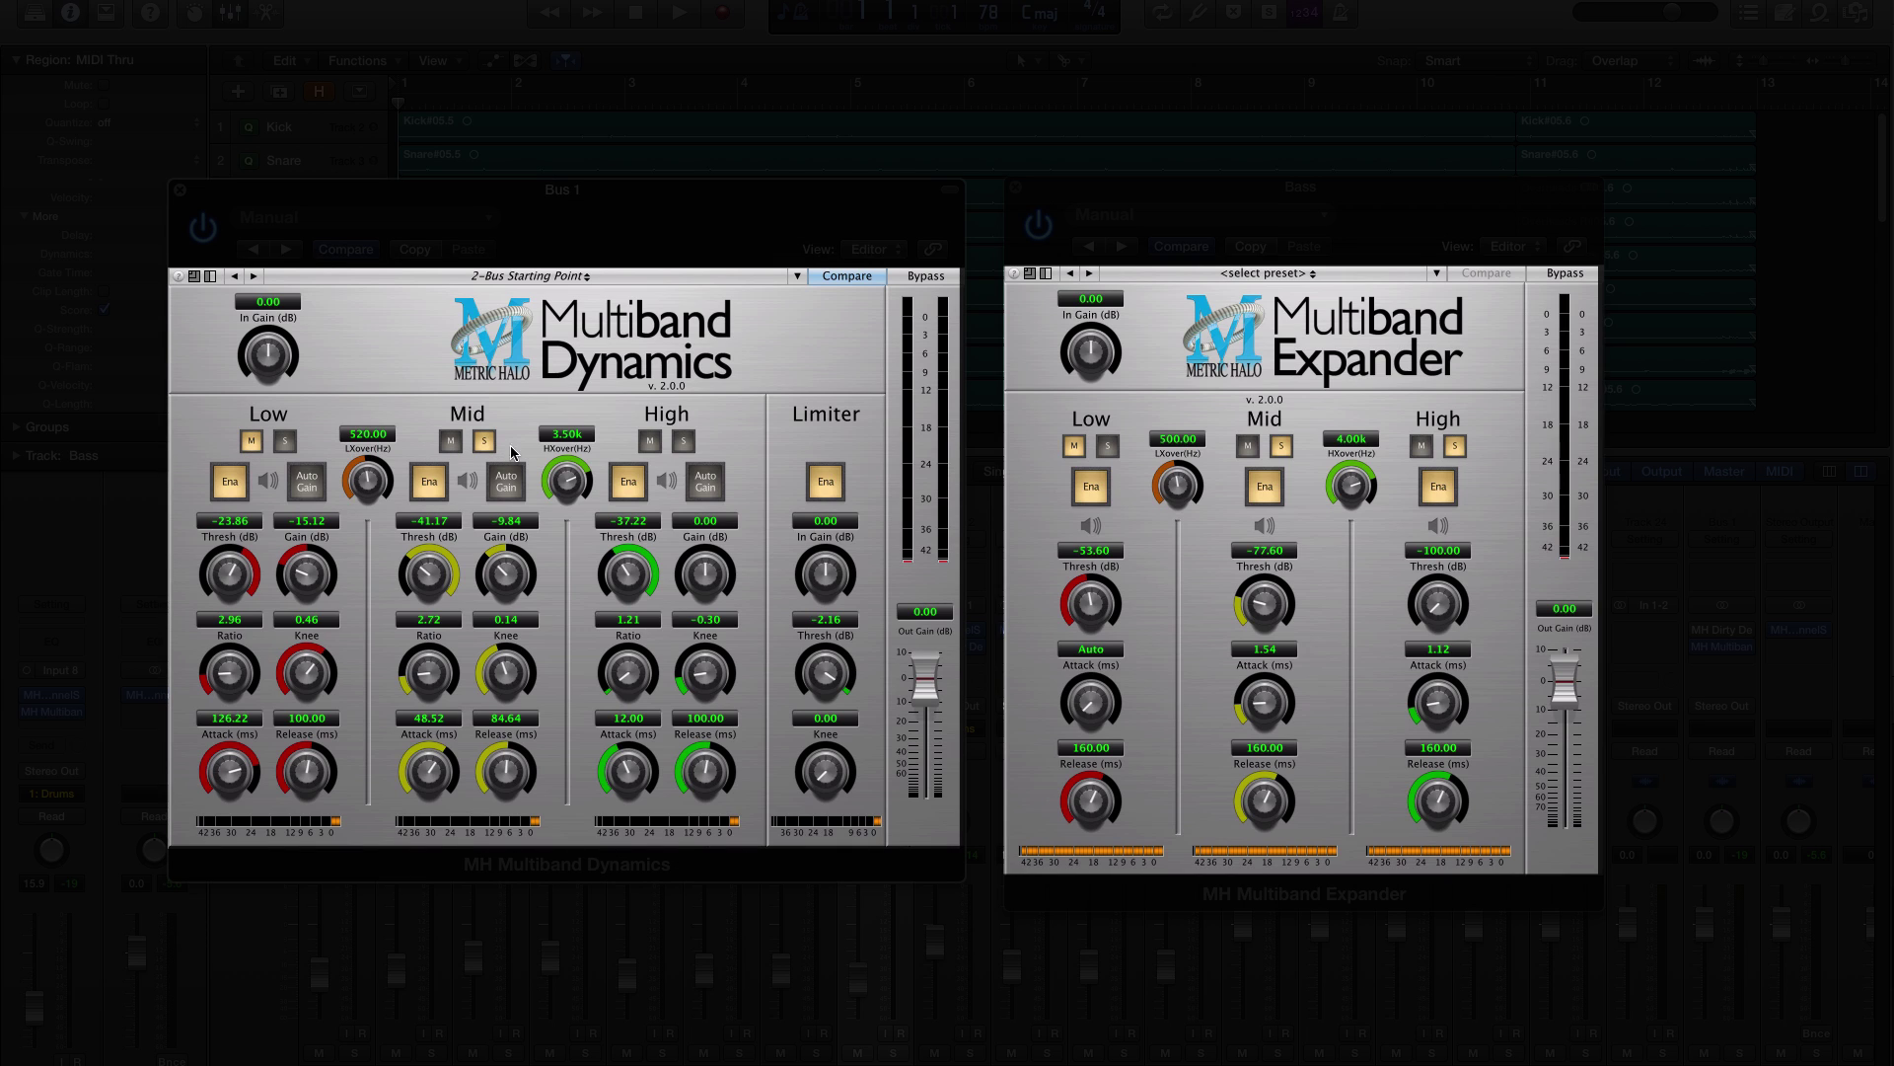
{"action": "left_click", "coordinate": [684, 442]}
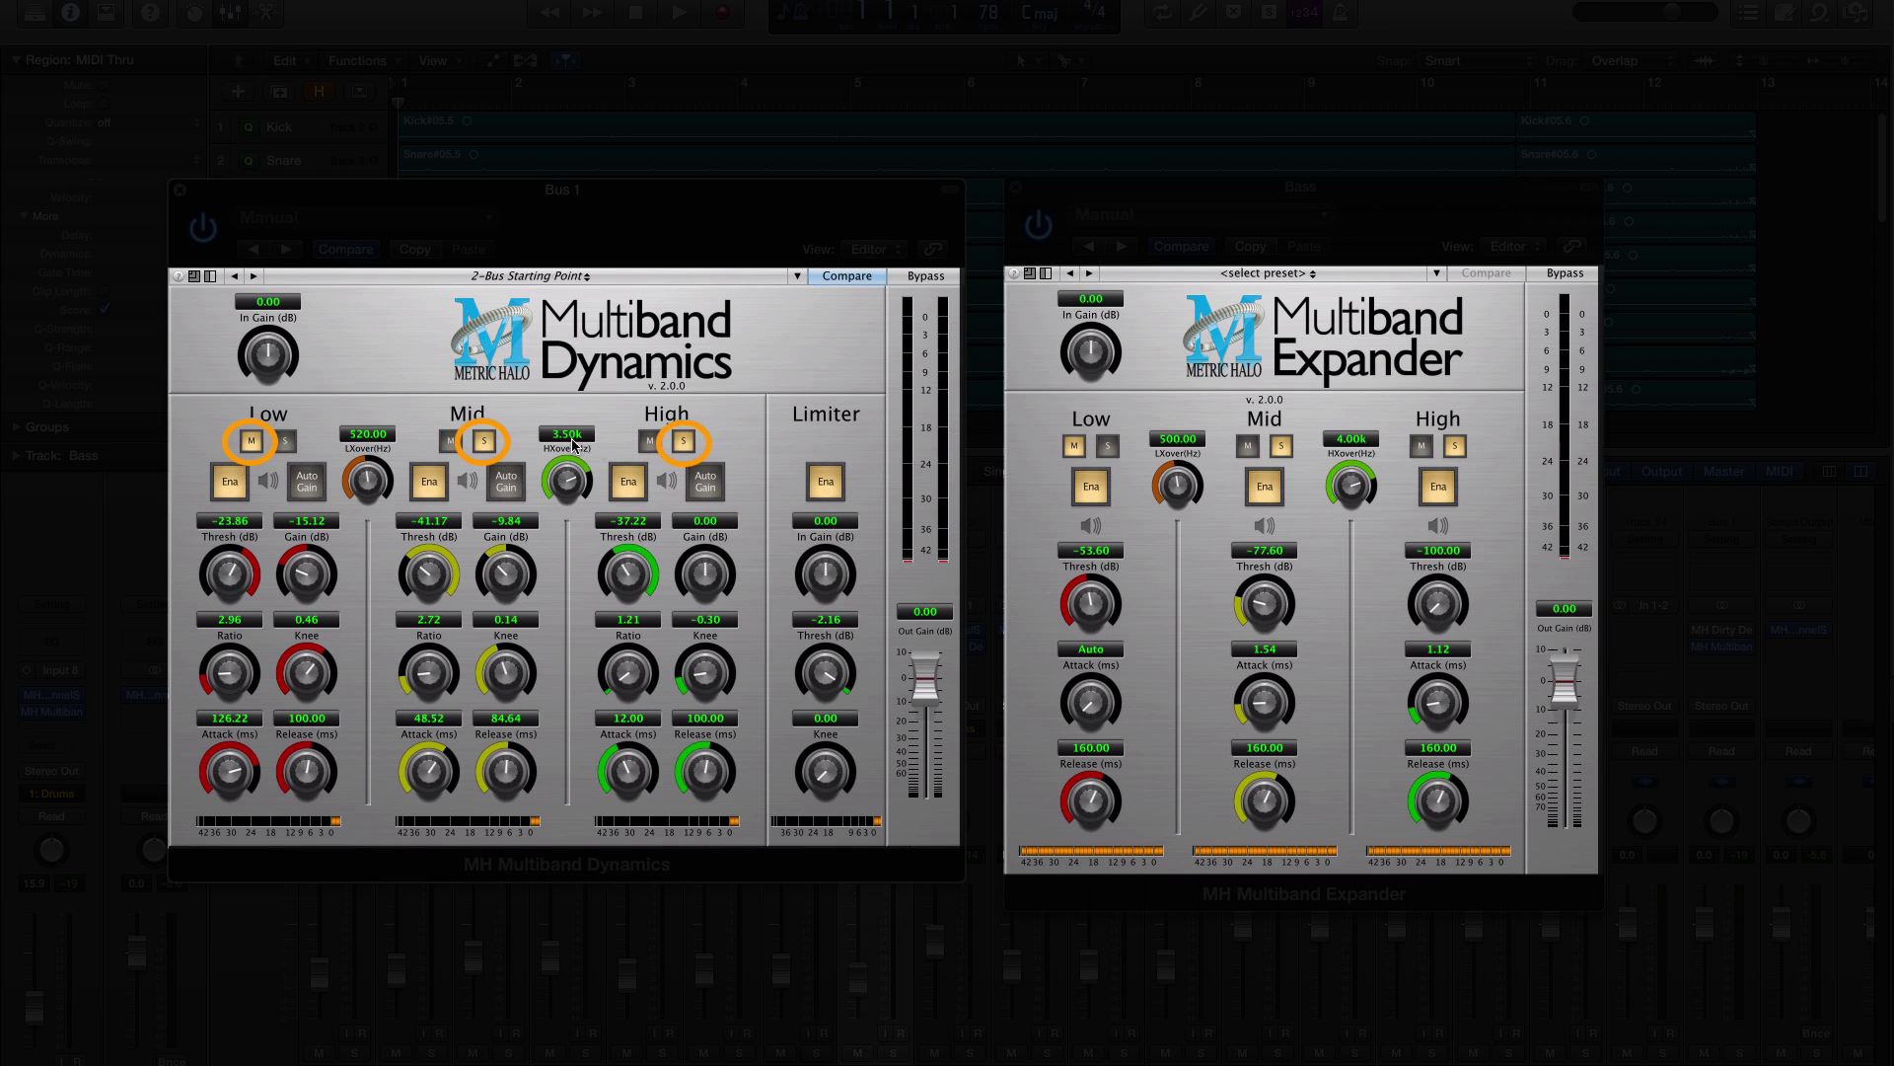
{"action": "left_click_drag", "start_coordinate": [247, 577], "coordinate": [258, 536]}
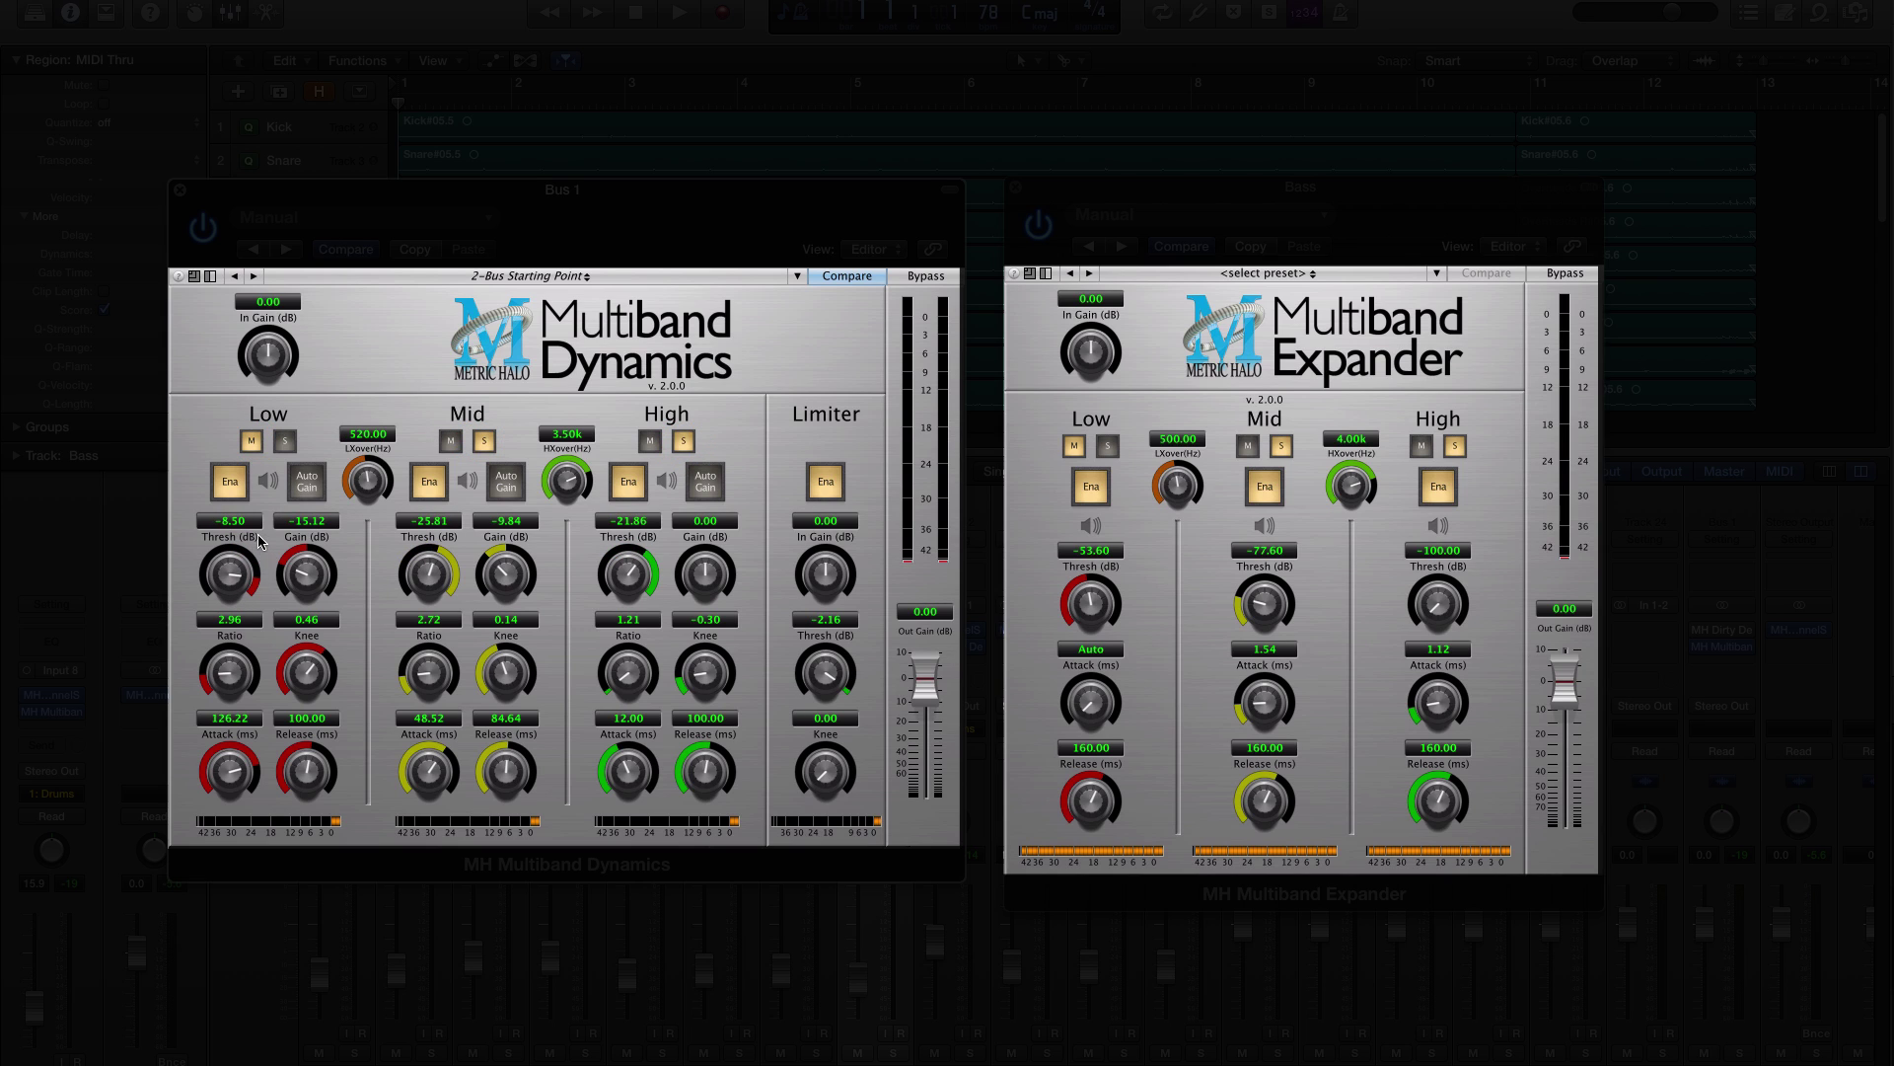
{"action": "left_click_drag", "start_coordinate": [1264, 705], "coordinate": [1273, 641]}
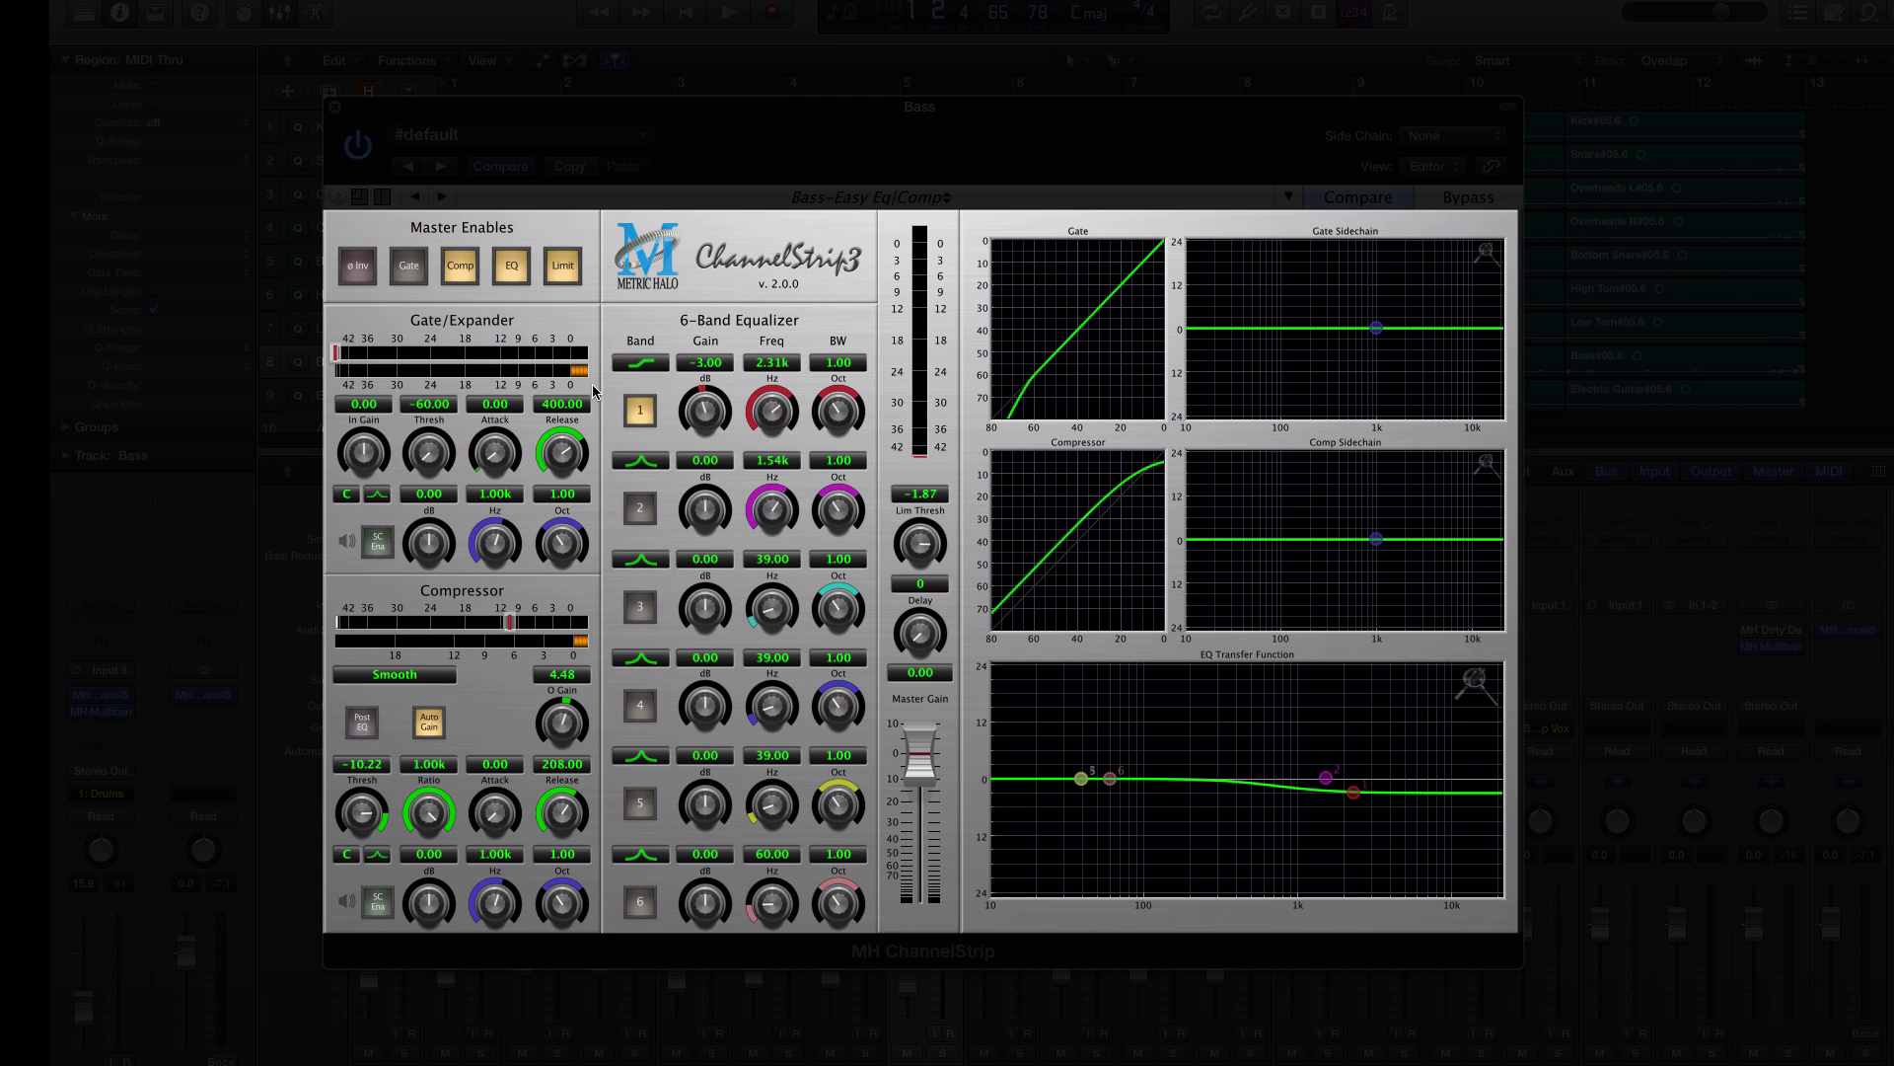
Switch the bass ChannelStrip's EQ band 1 to a low-pass filter rolling off above 2 kHz.
{"action": "left_click", "coordinate": [639, 365]}
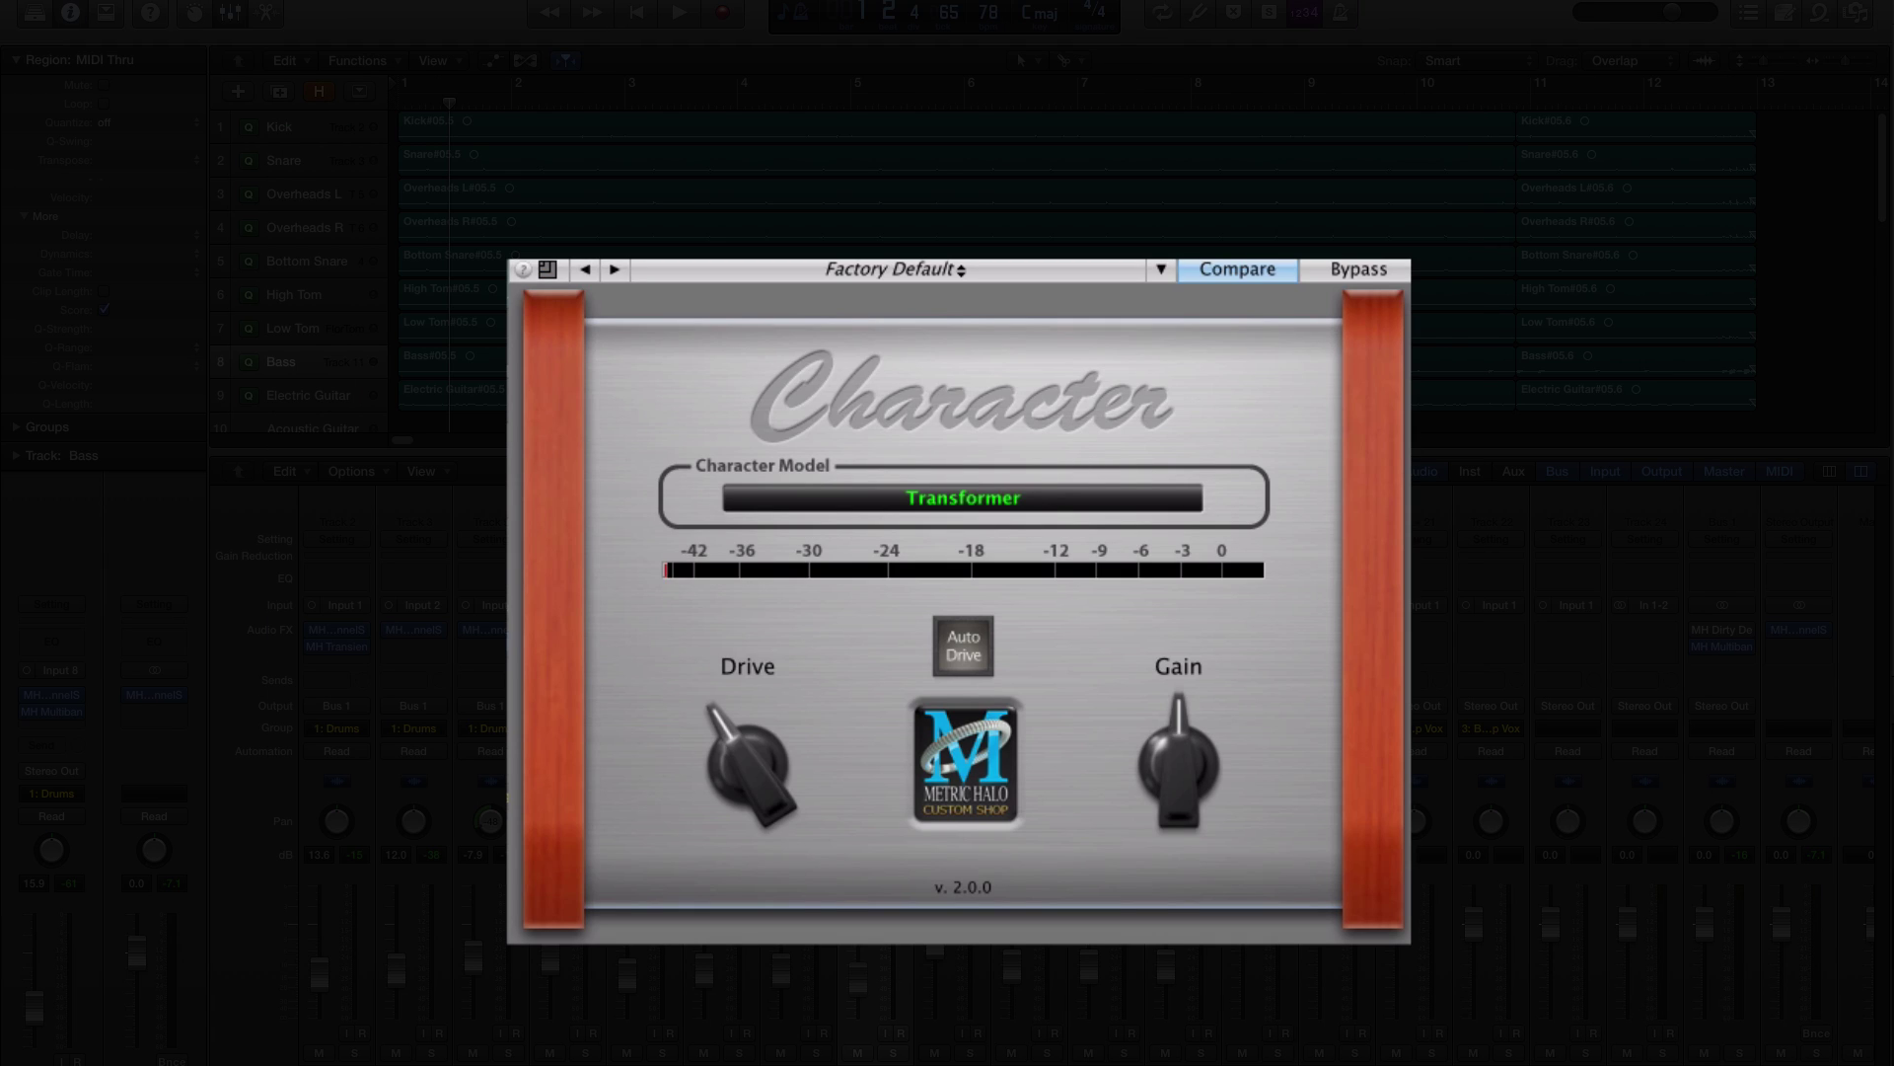
Enter 10 as Character's Drive value, up from -5.76.
{"action": "double_click", "coordinate": [749, 769]}
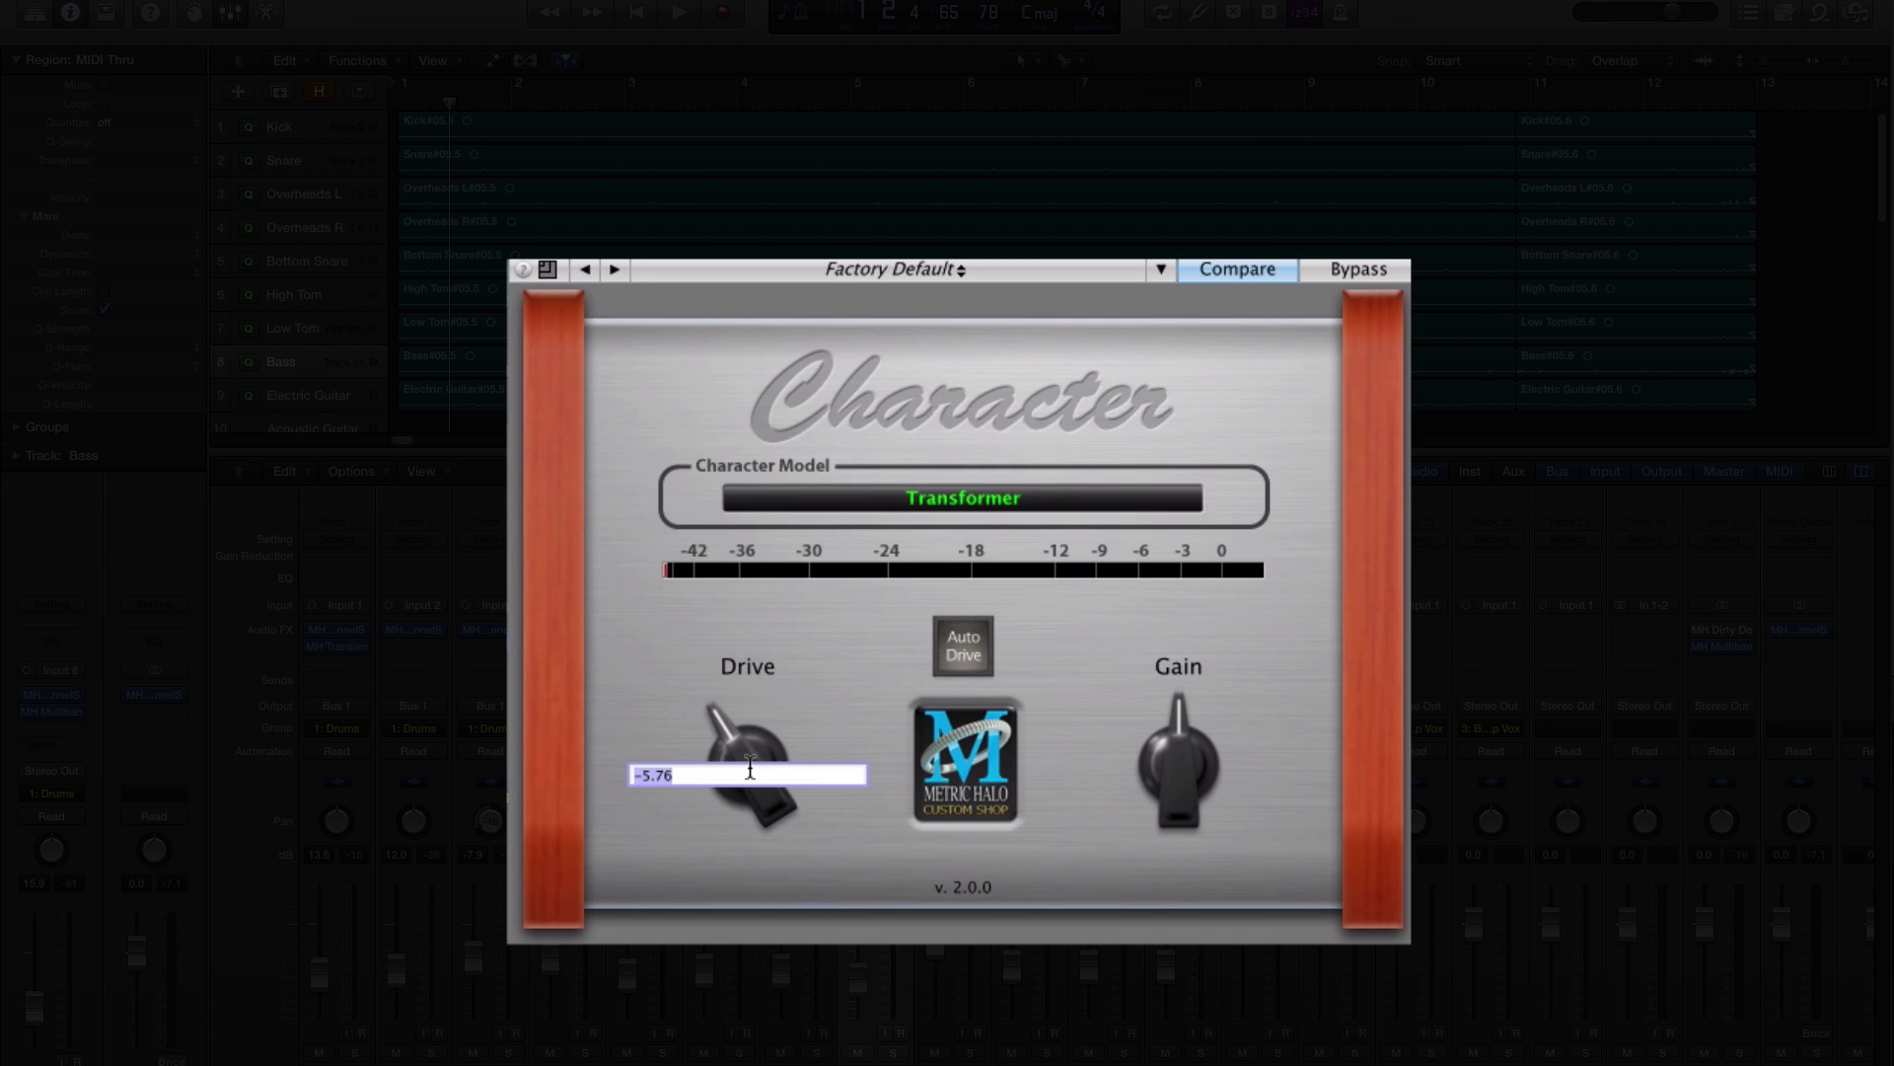
{"action": "type", "text": "10"}
{"action": "key", "text": "Return"}
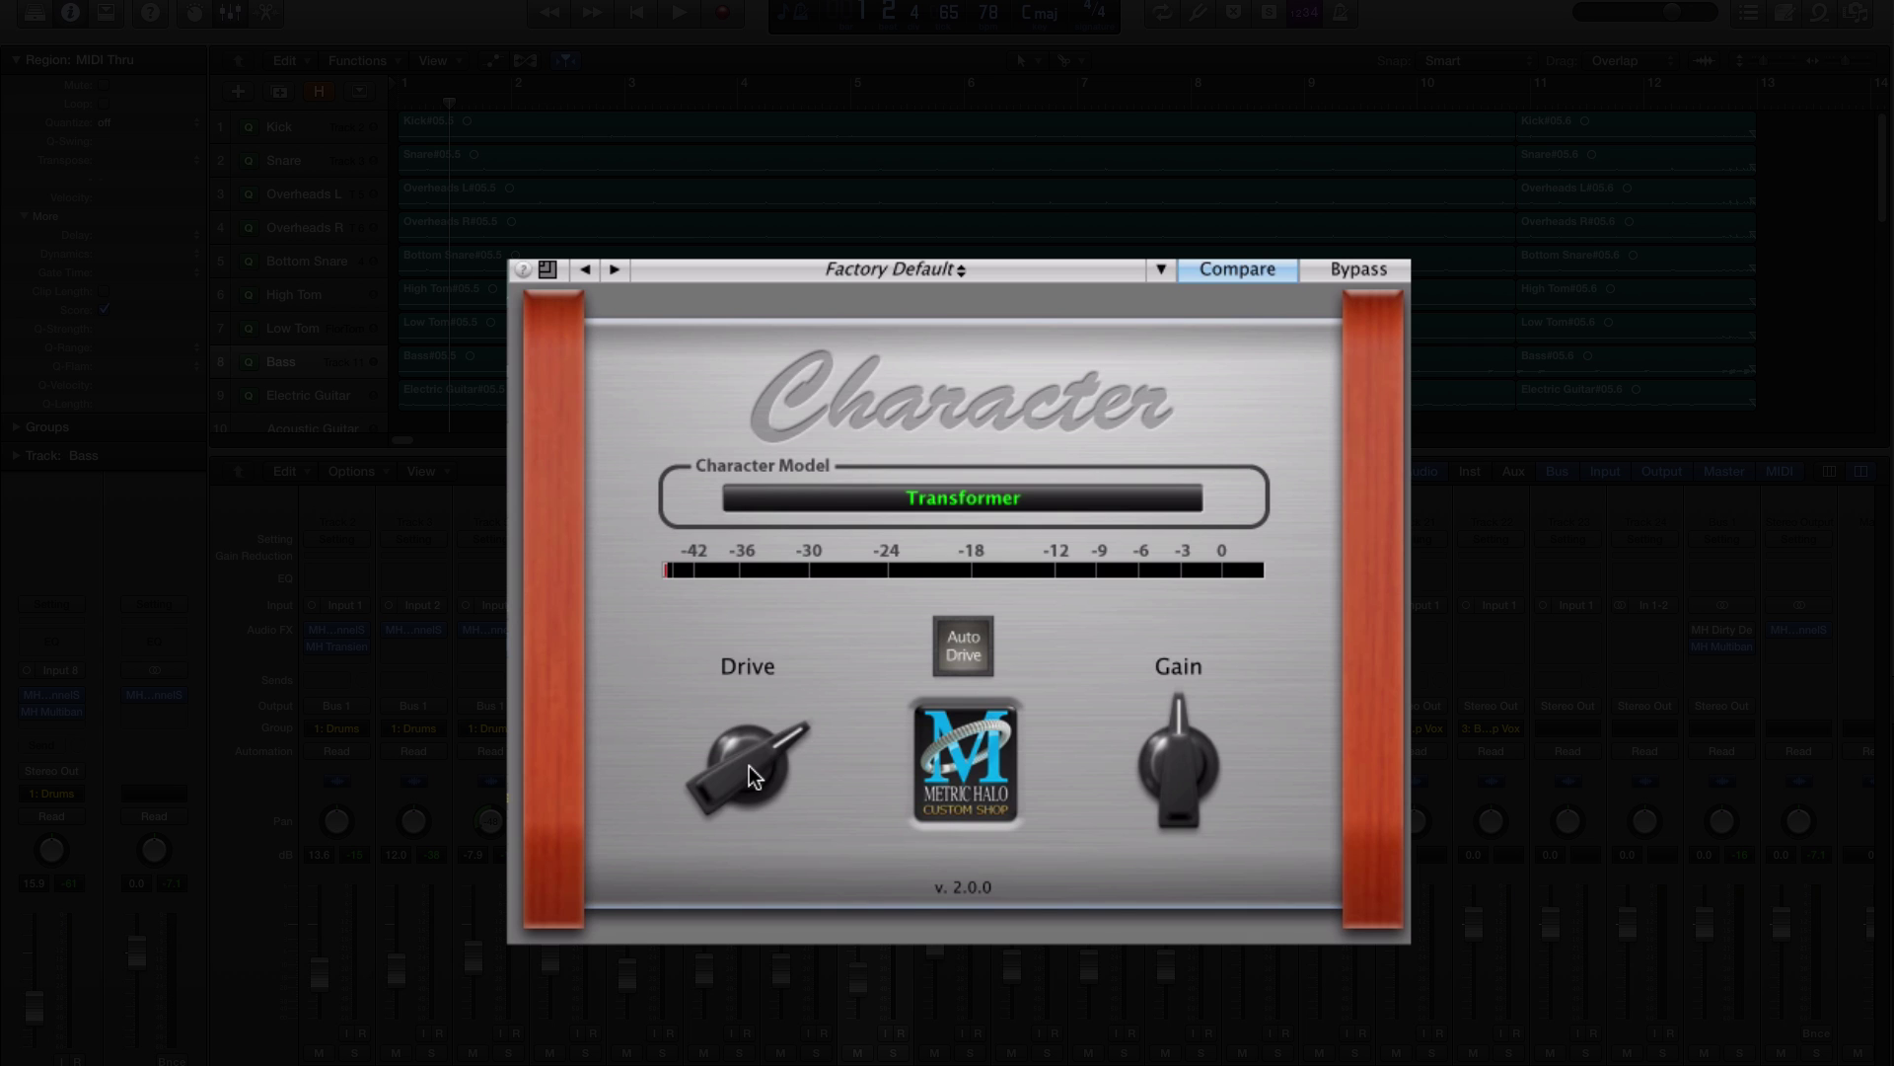